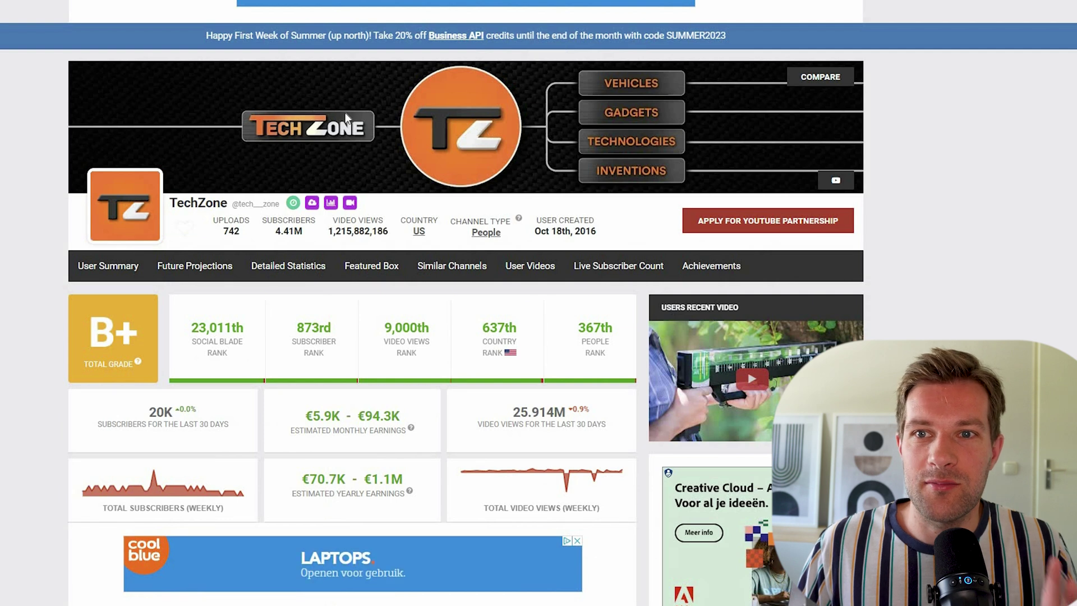
scroll(326, 244, down, 3)
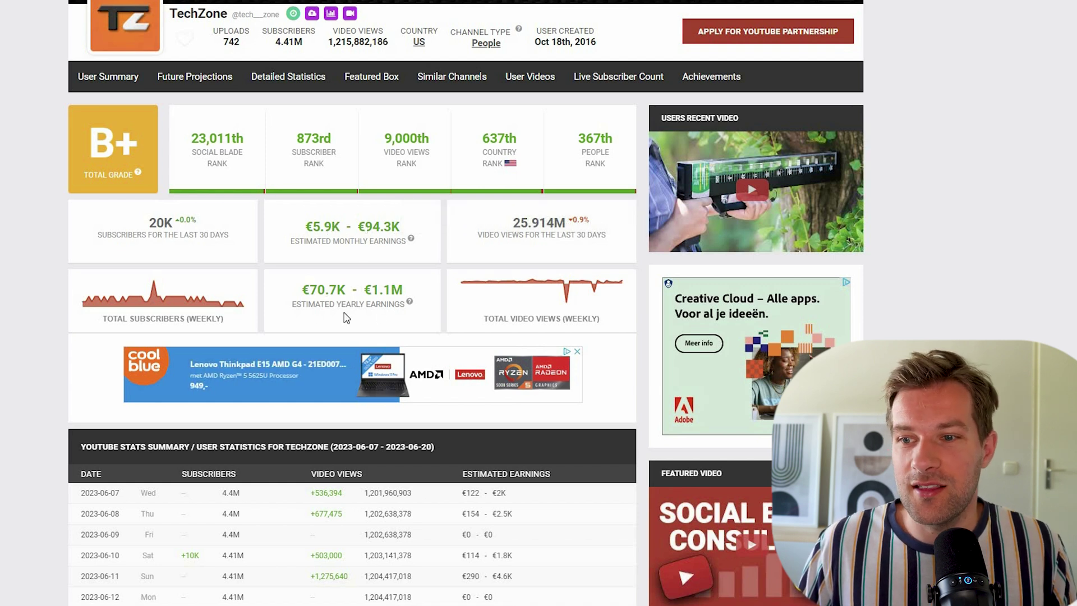
scroll(404, 389, up, 1)
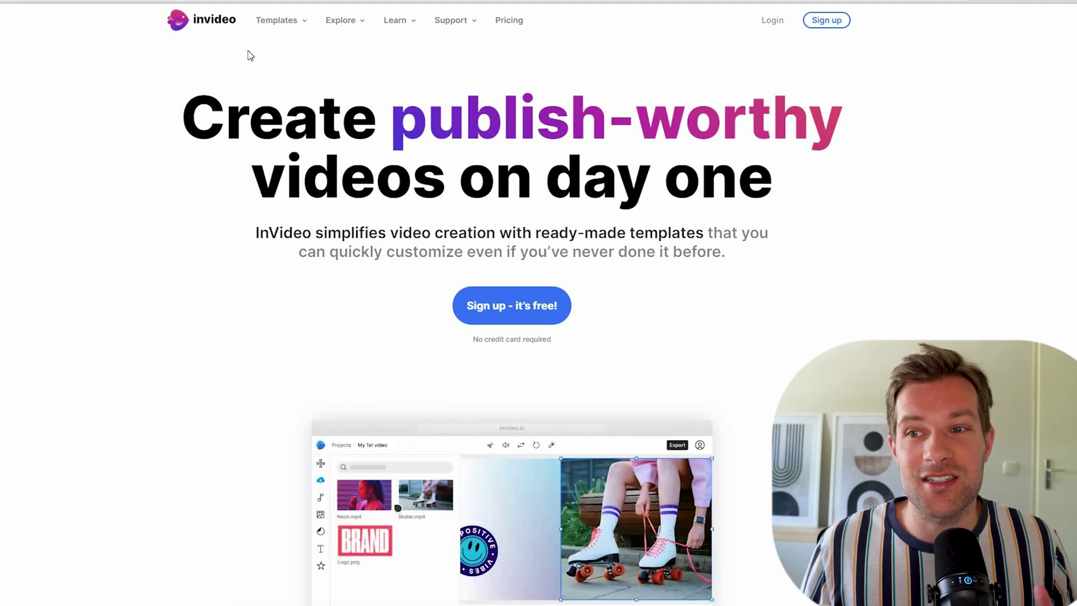
scroll(571, 270, down, 10)
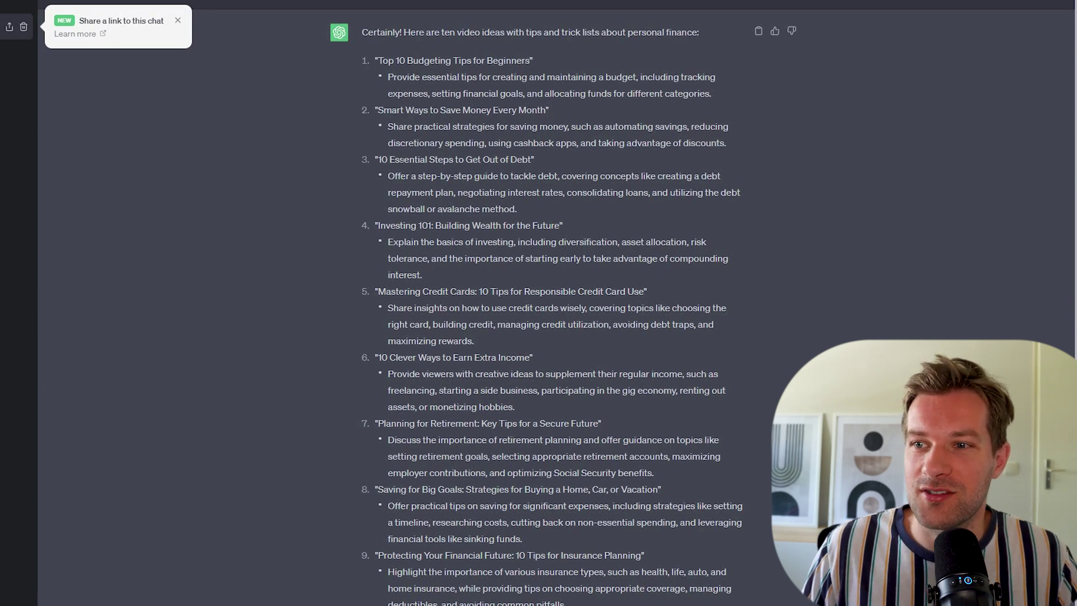
scroll(462, 415, down, 3)
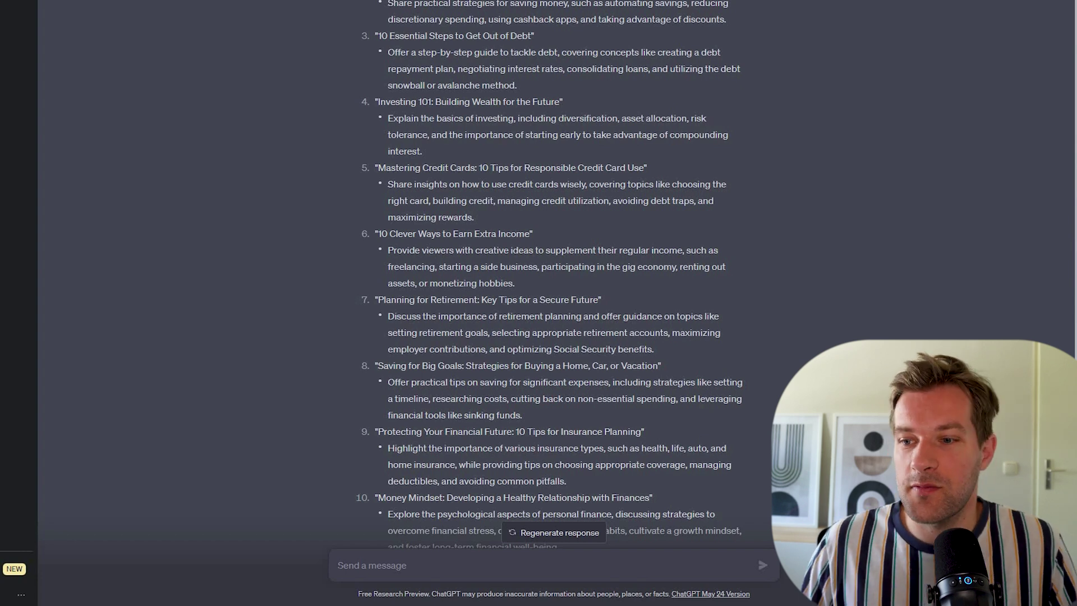
Step: Ask ChatGPT for a 'Top 10 Budgeting Tips for Beginners' voiceover script and select its intro paragraph
click(336, 563)
text(Top 10 Budgeting Tips for Beginners)
key(Return)
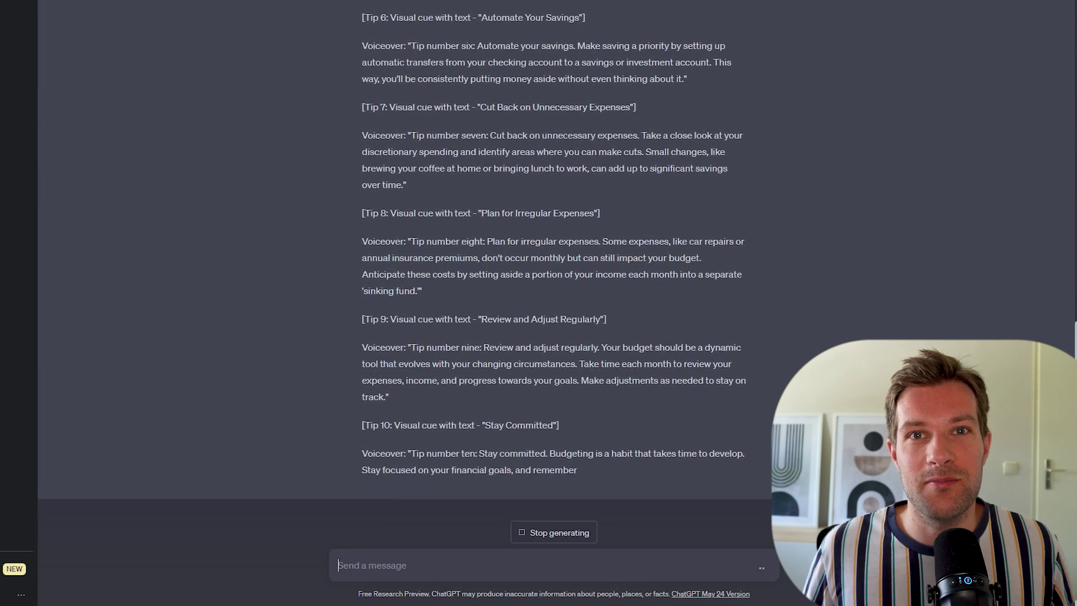
scroll(555, 253, up, 10)
drag(408, 209, 671, 258)
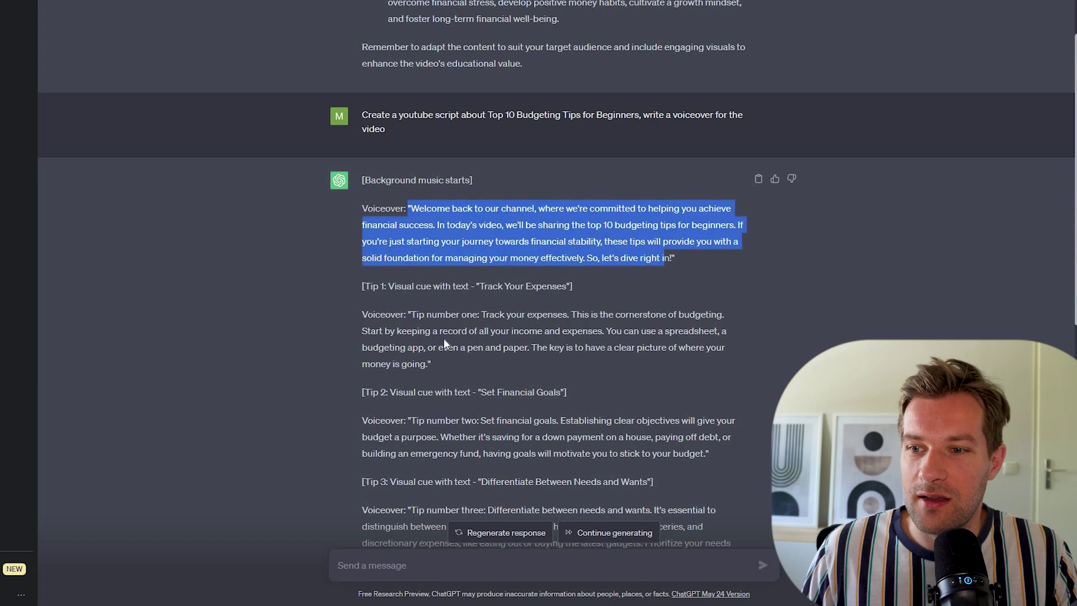
drag(408, 315, 431, 364)
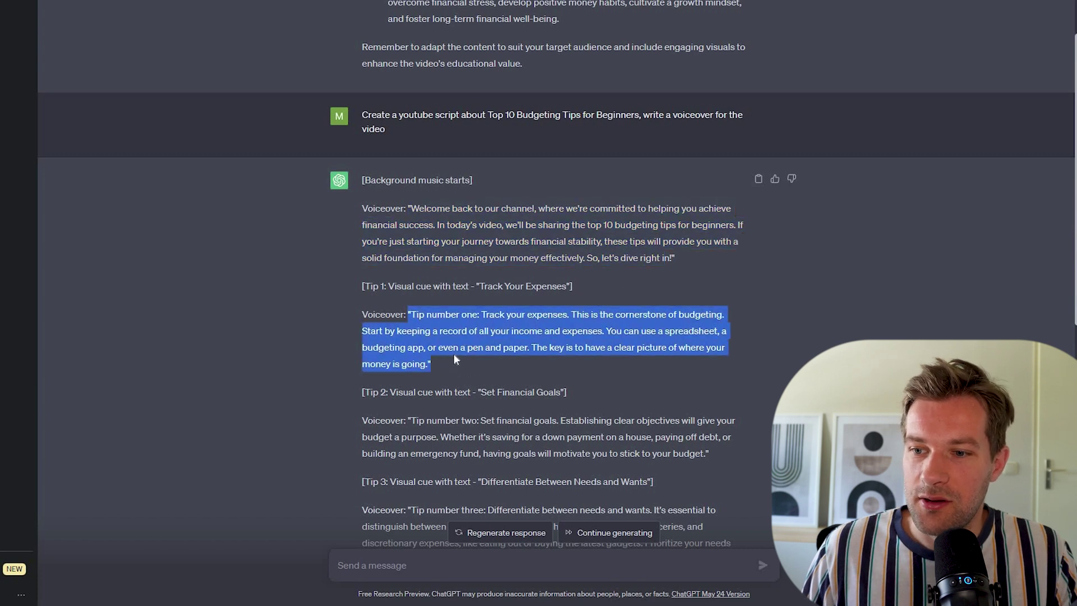
scroll(454, 352, down, 1)
scroll(467, 229, down, 4)
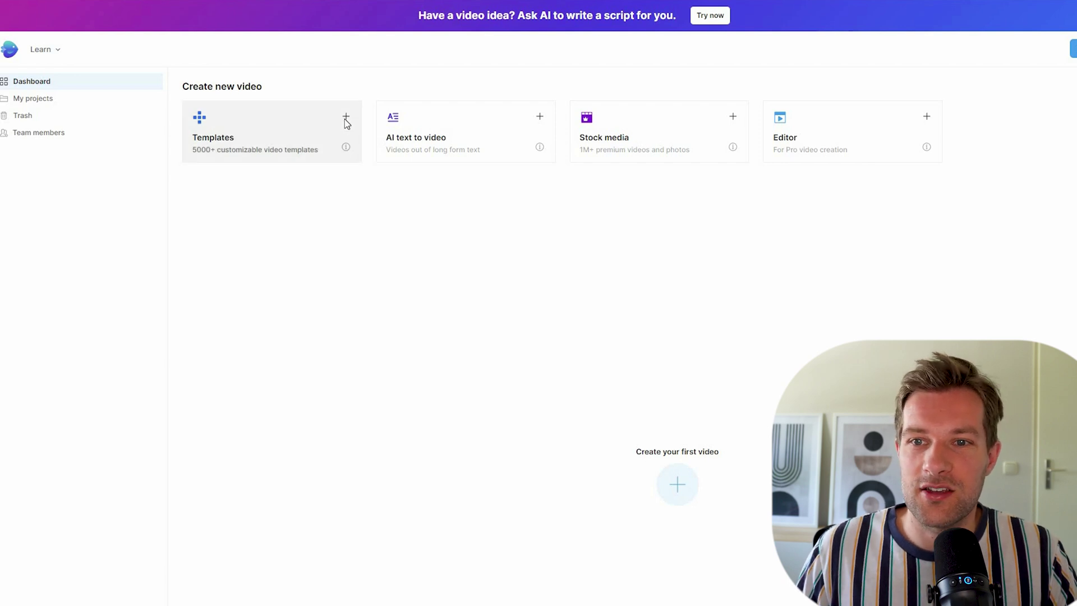
Step: Open the Summer Travel Promo Instagram Reel template from Templates, in Portrait orientation
click(327, 123)
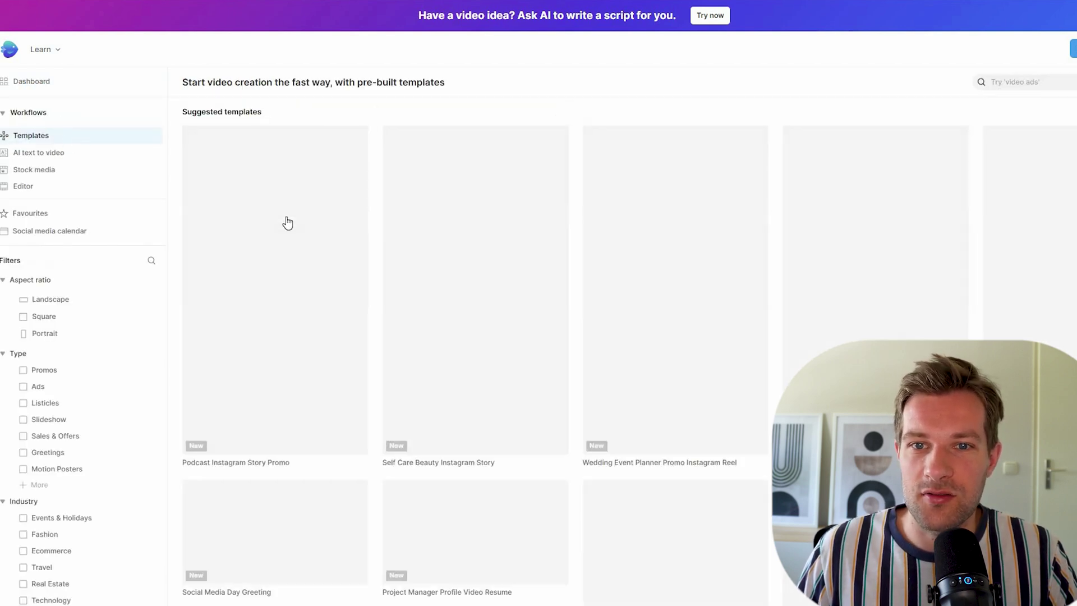
mouse_move(875, 236)
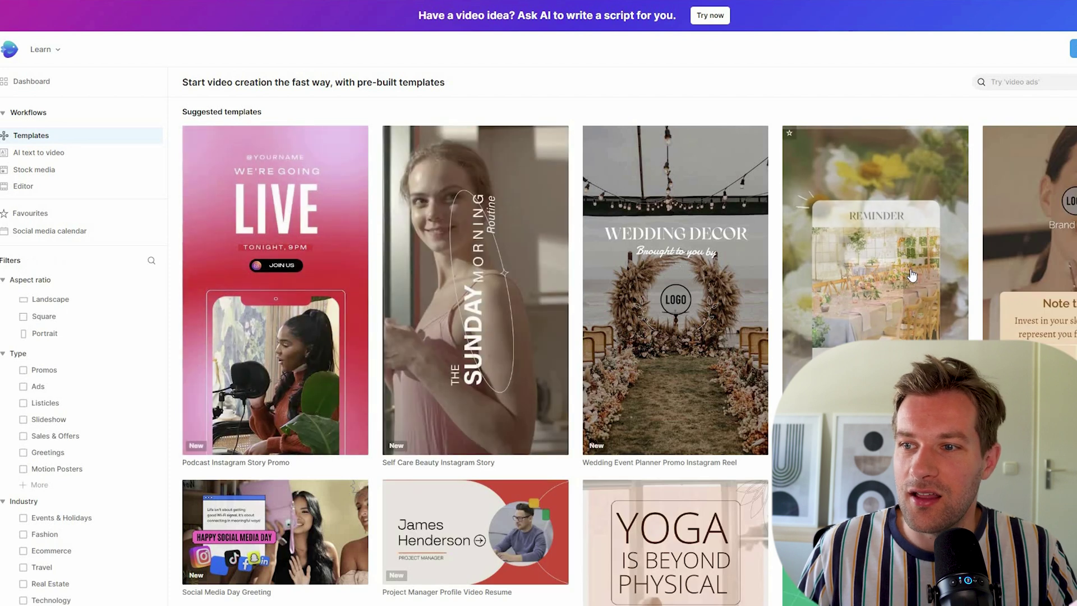
scroll(294, 413, down, 5)
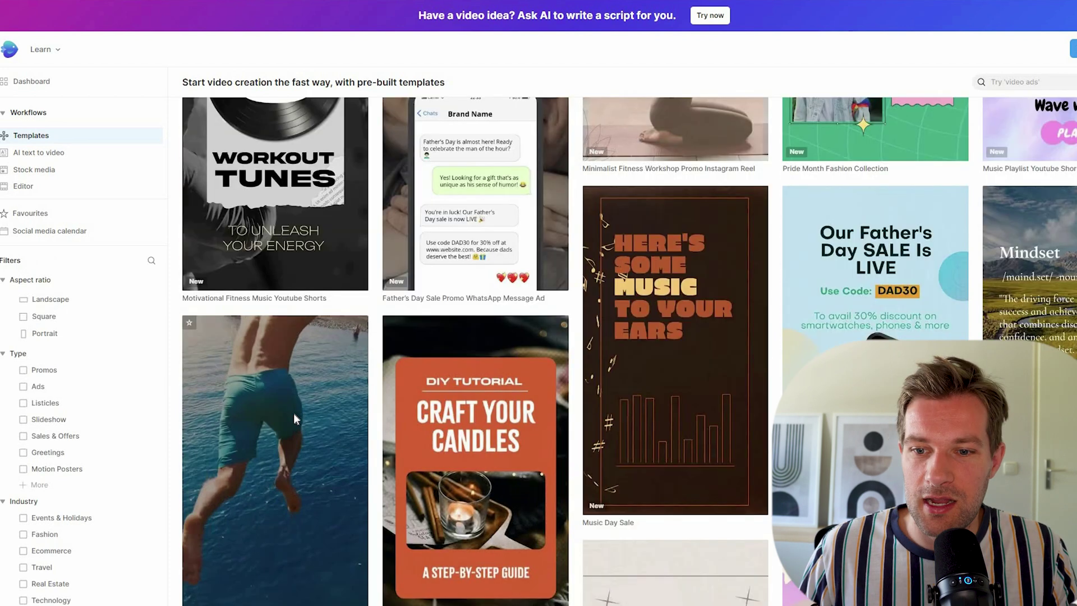
click(294, 413)
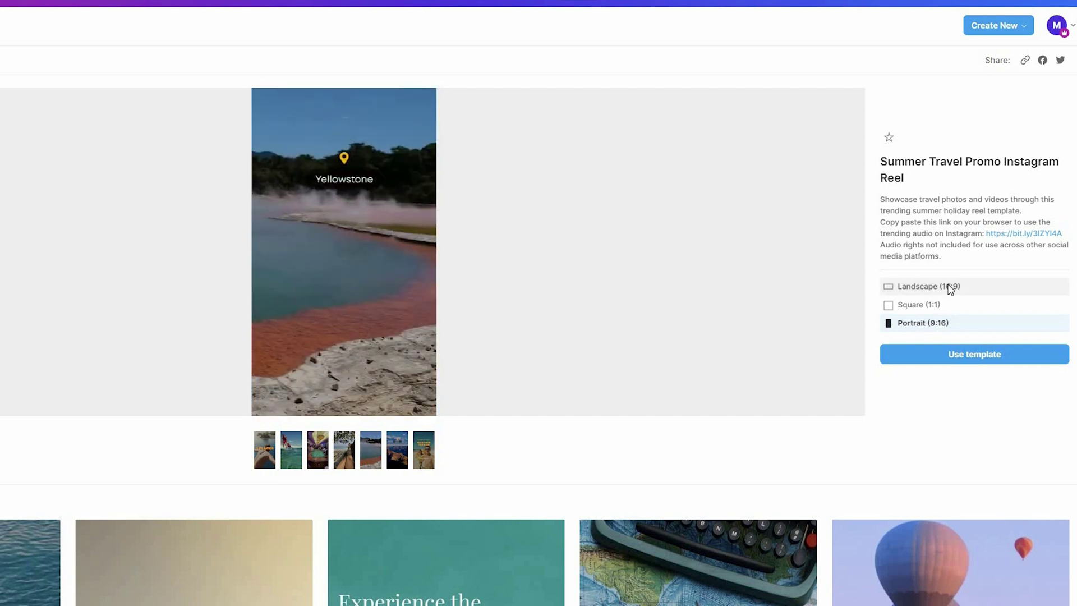
click(923, 288)
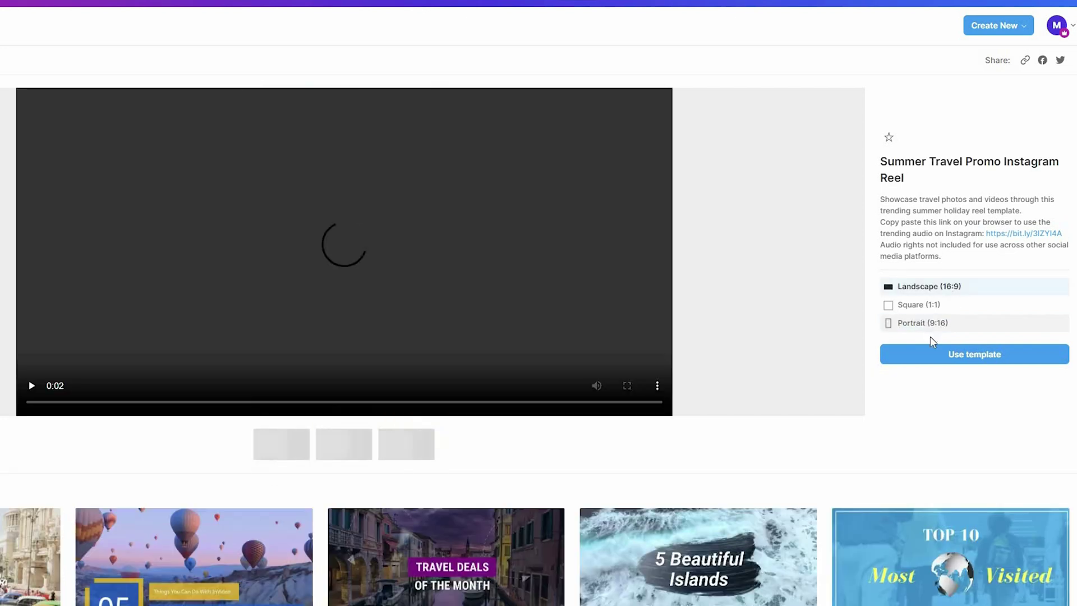
click(930, 329)
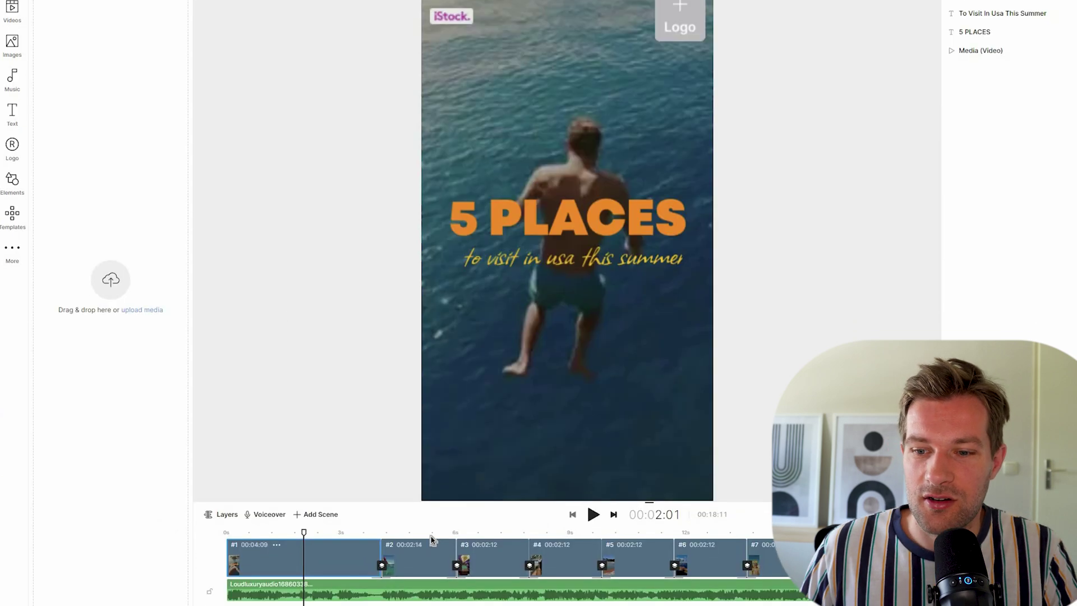
Step: Preview the template, then select the Miami scene's text and TextBox layers
click(351, 533)
click(249, 532)
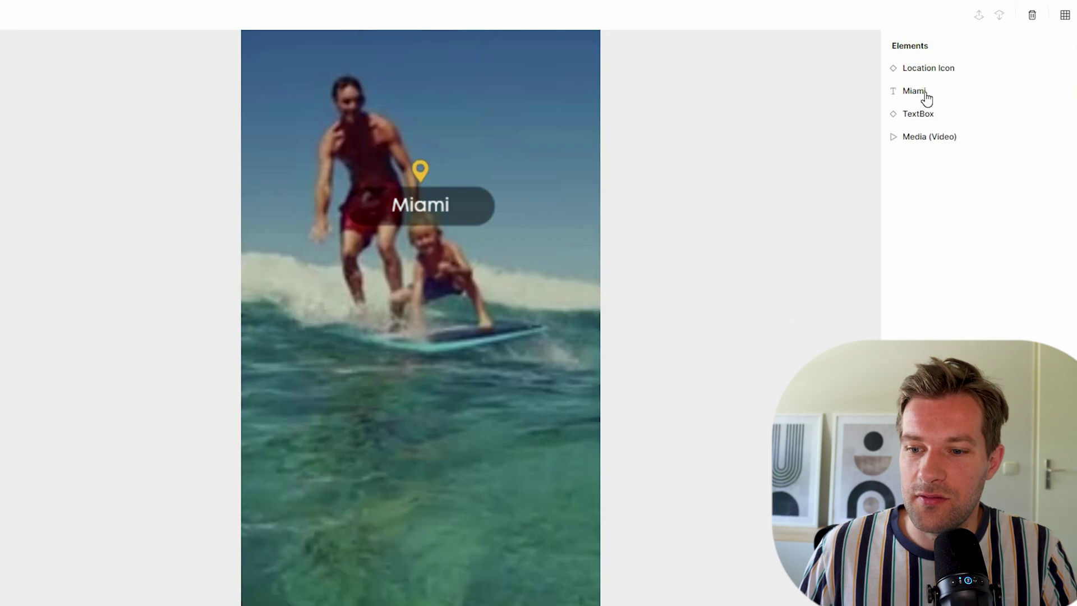
click(925, 95)
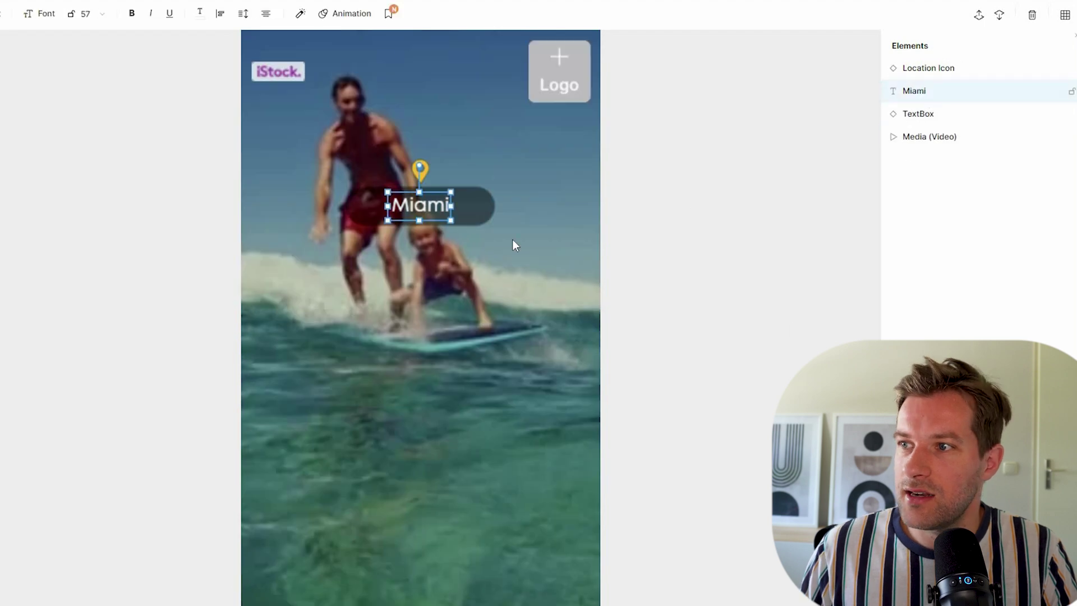
click(917, 114)
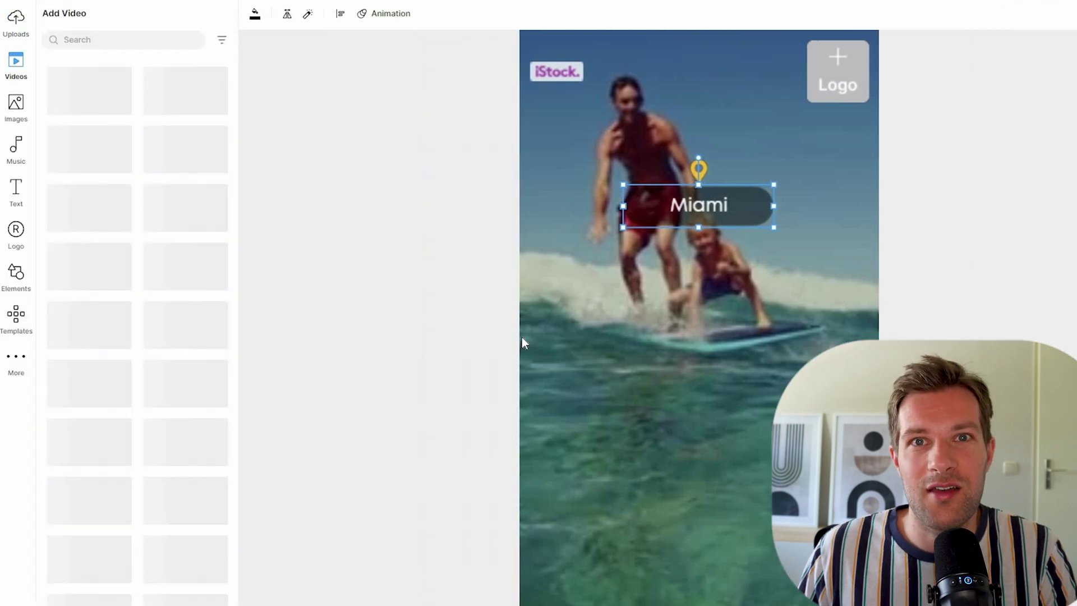
Step: Replace the Miami scene footage with an aerial clip from a 'beach' stock search
click(84, 39)
text(beach)
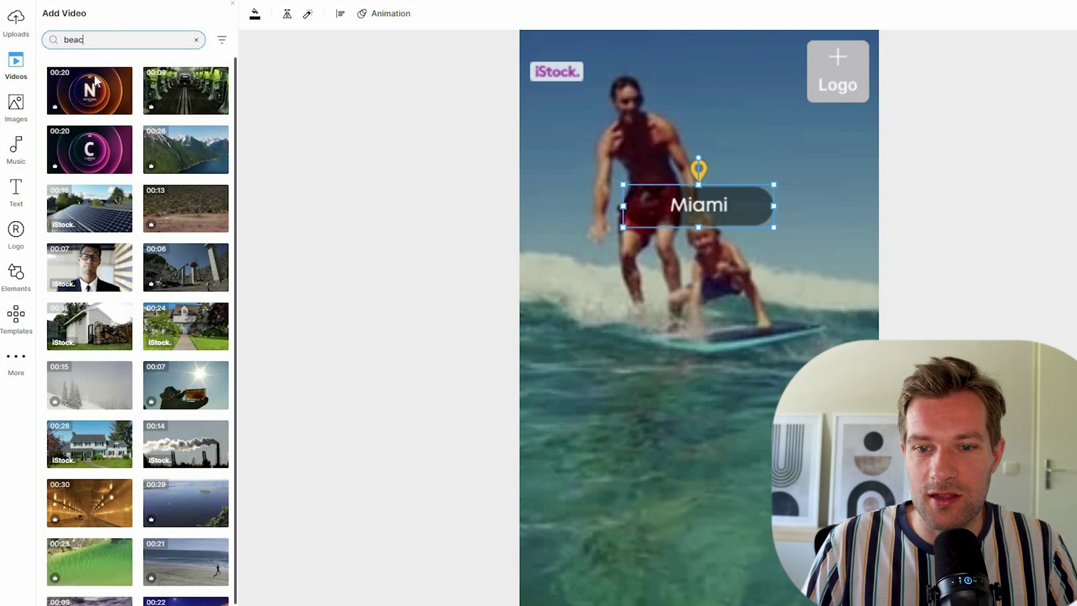
key(Return)
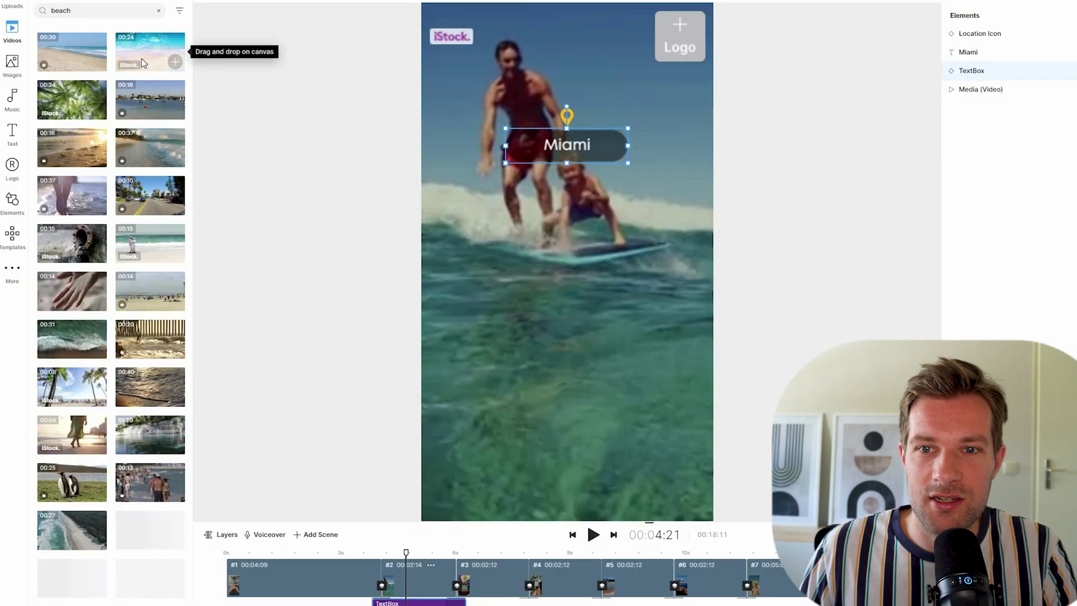
drag(525, 287, 530, 298)
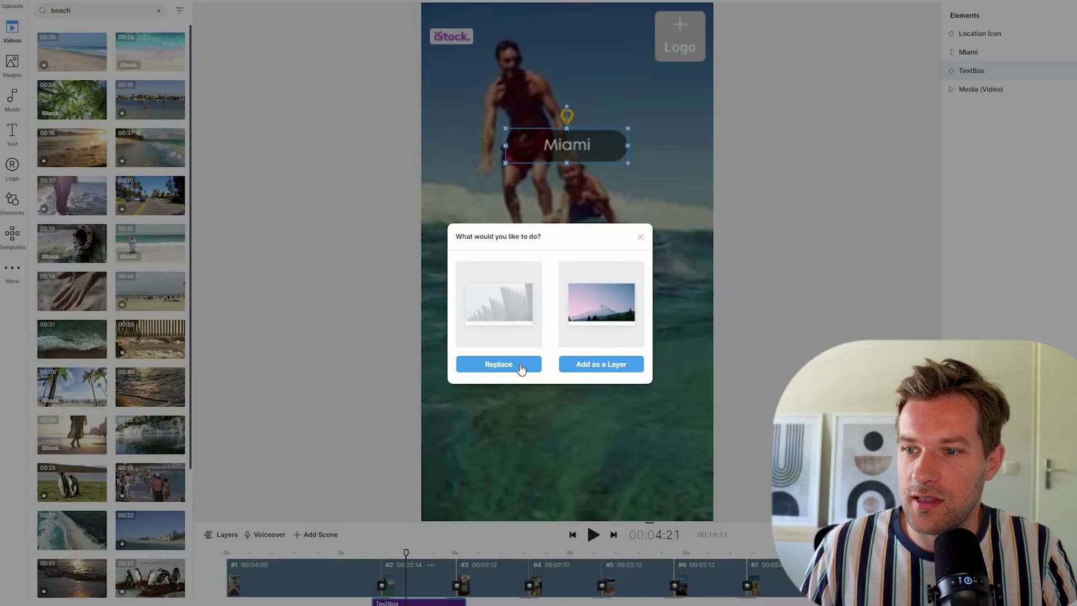
click(519, 368)
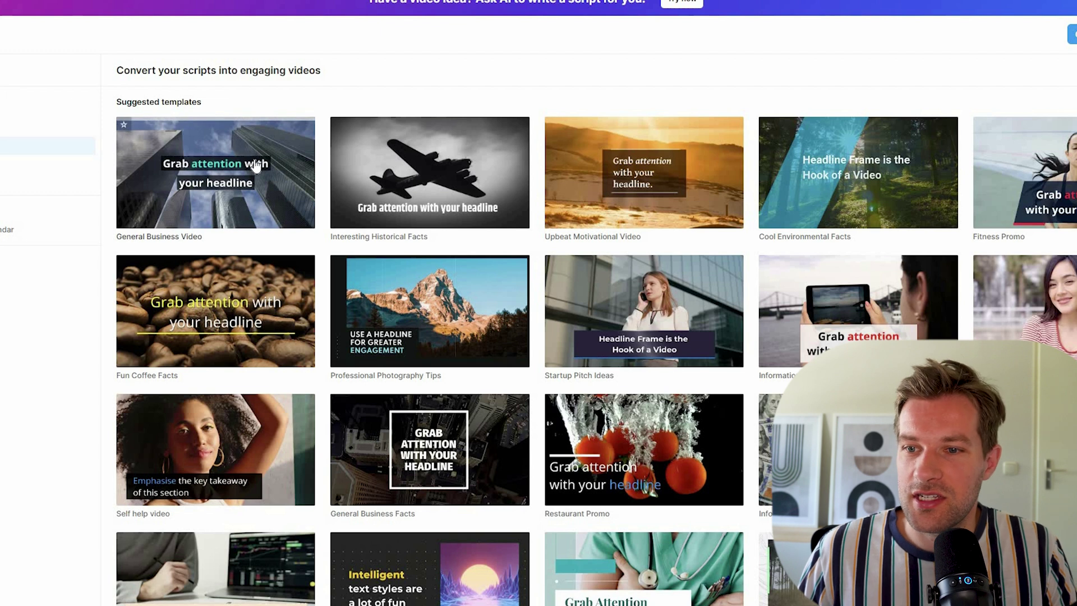
scroll(269, 211, down, 3)
scroll(204, 468, down, 2)
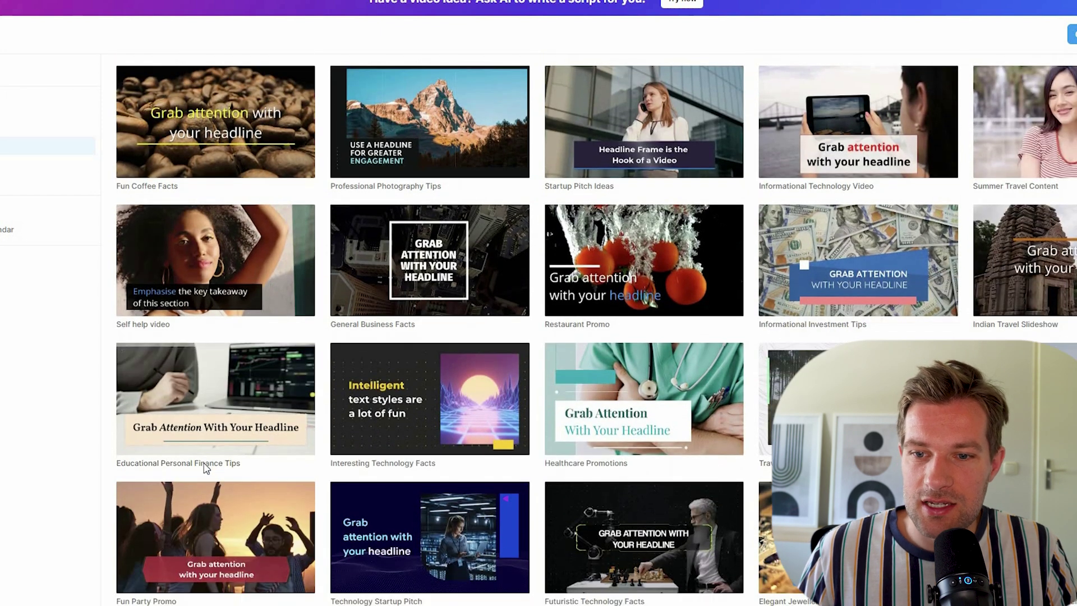
mouse_move(216, 399)
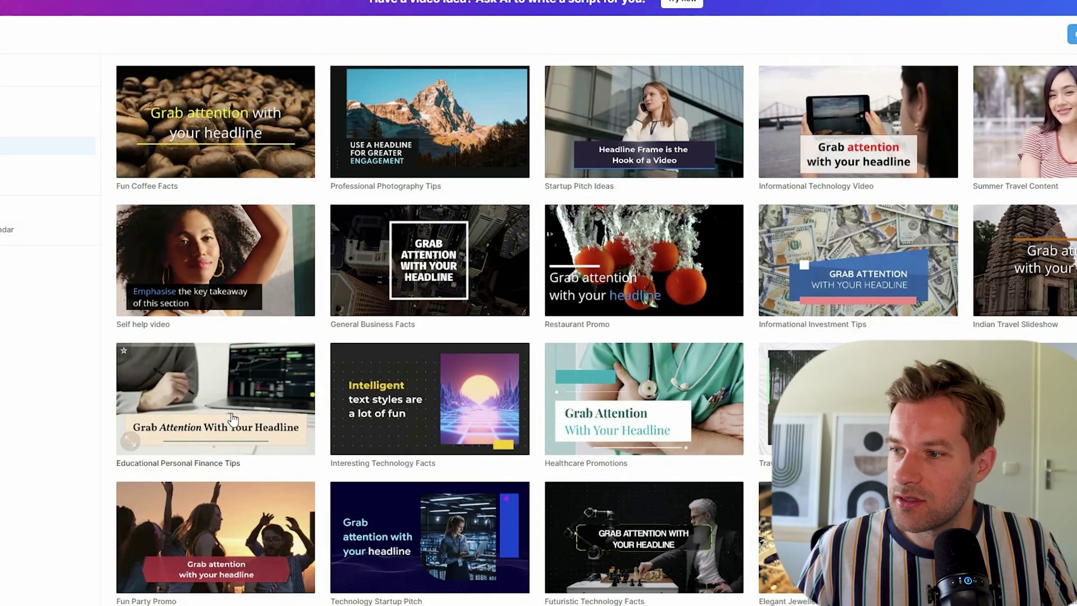
Step: Start a project from the Educational Personal Finance Tips template in Portrait 9:16
click(242, 413)
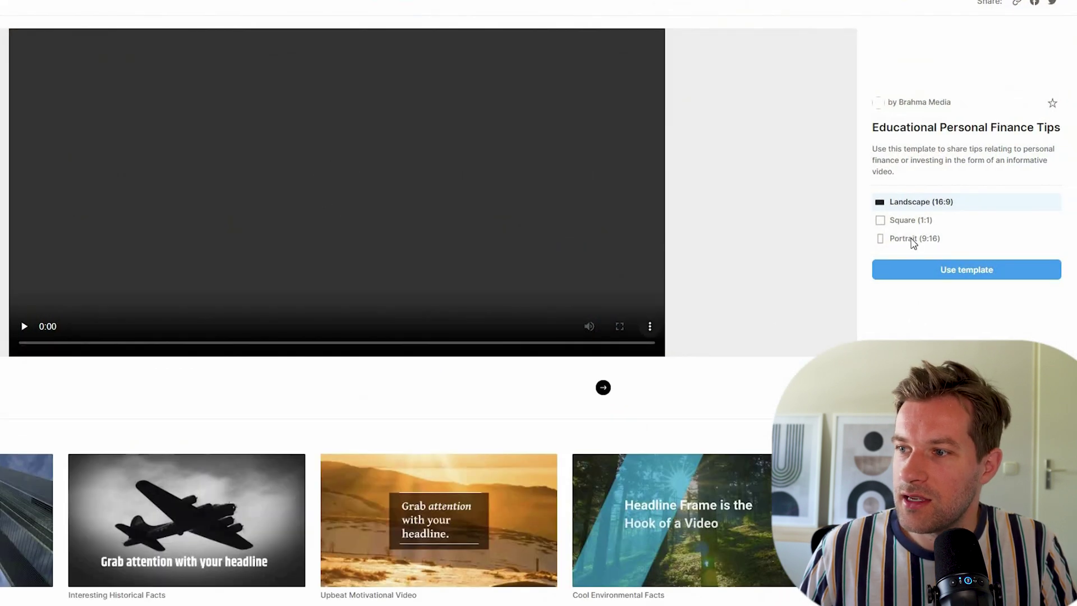
click(913, 240)
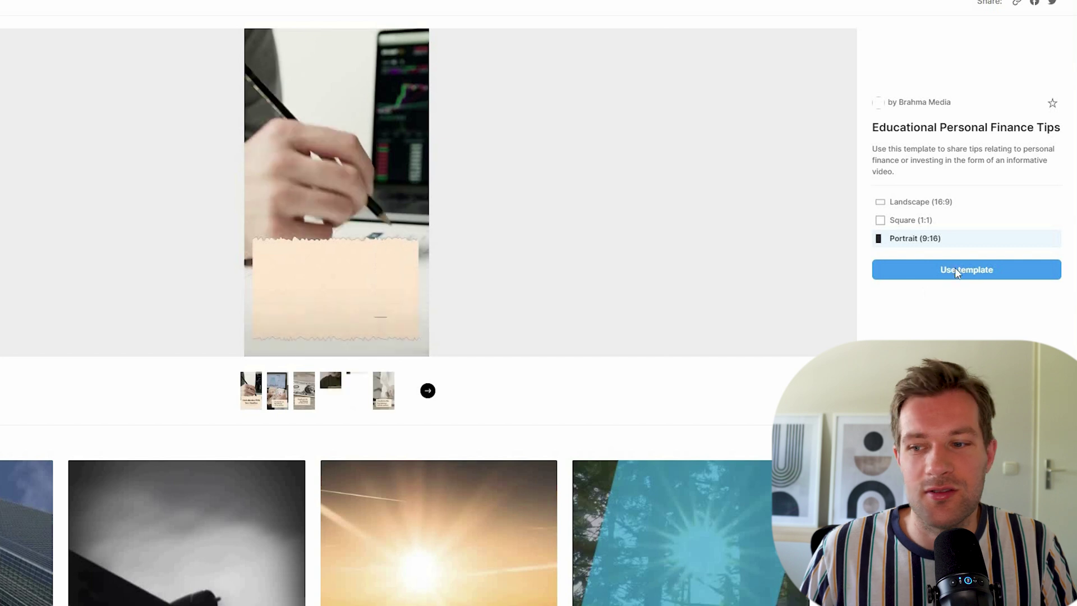
click(943, 273)
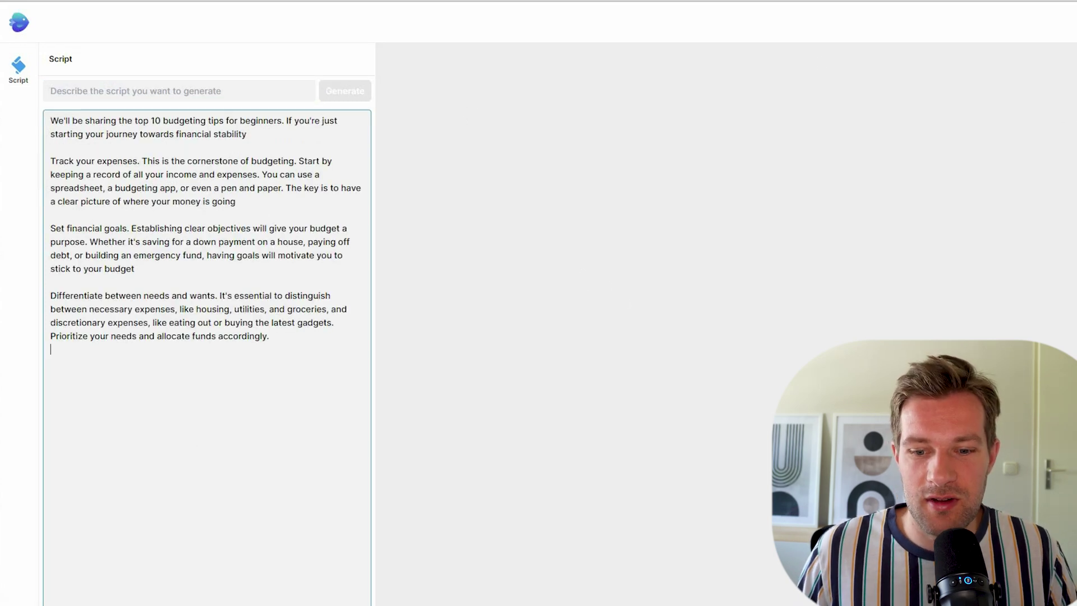
scroll(119, 573, down, 3)
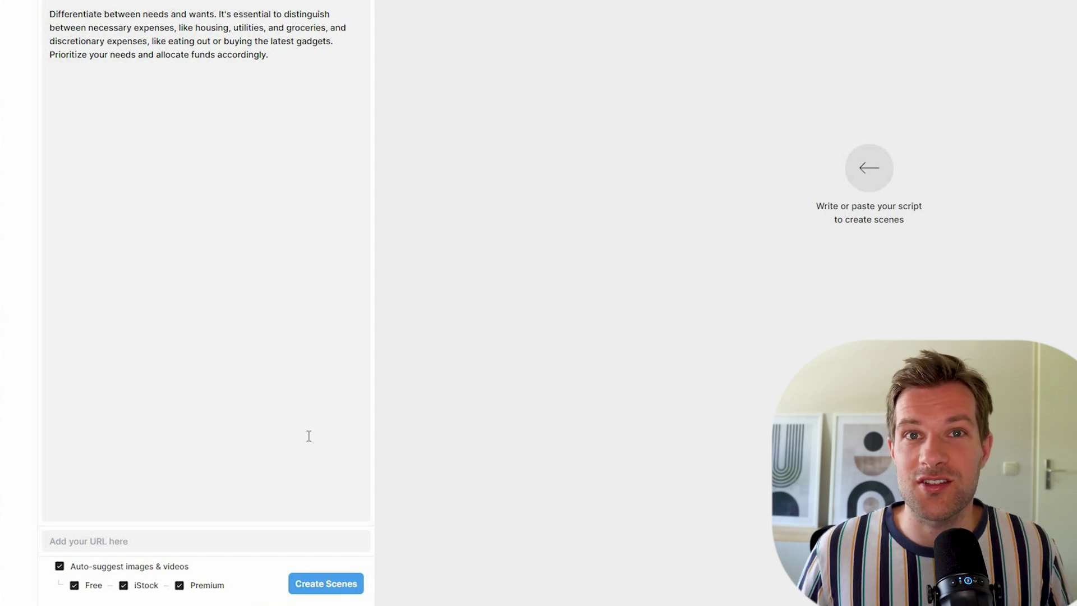
Step: Generate scenes from the budgeting script, splitting the long text, and preview them
click(340, 583)
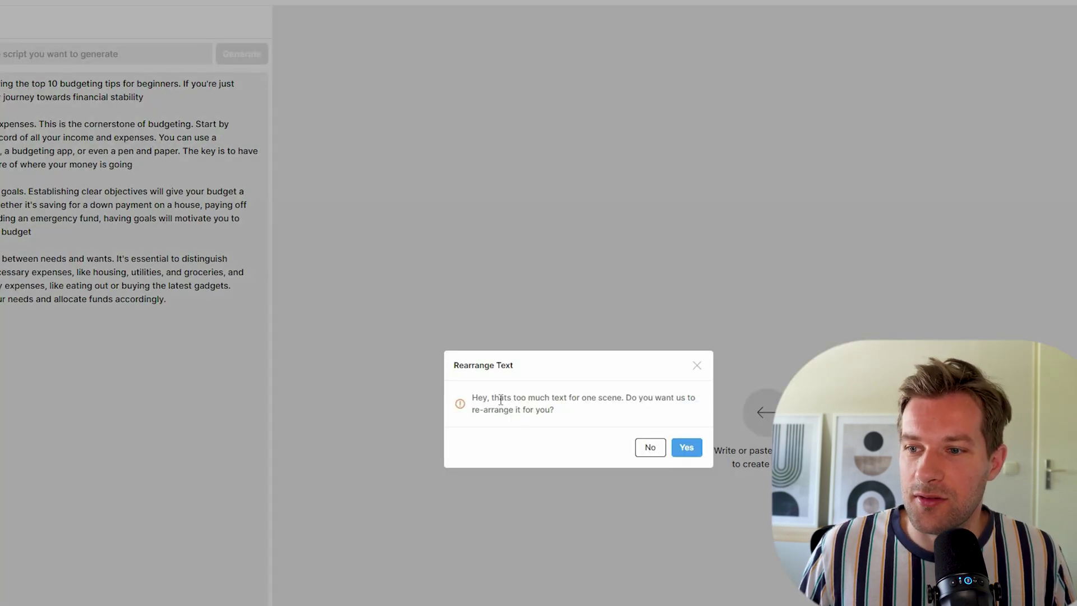
click(678, 449)
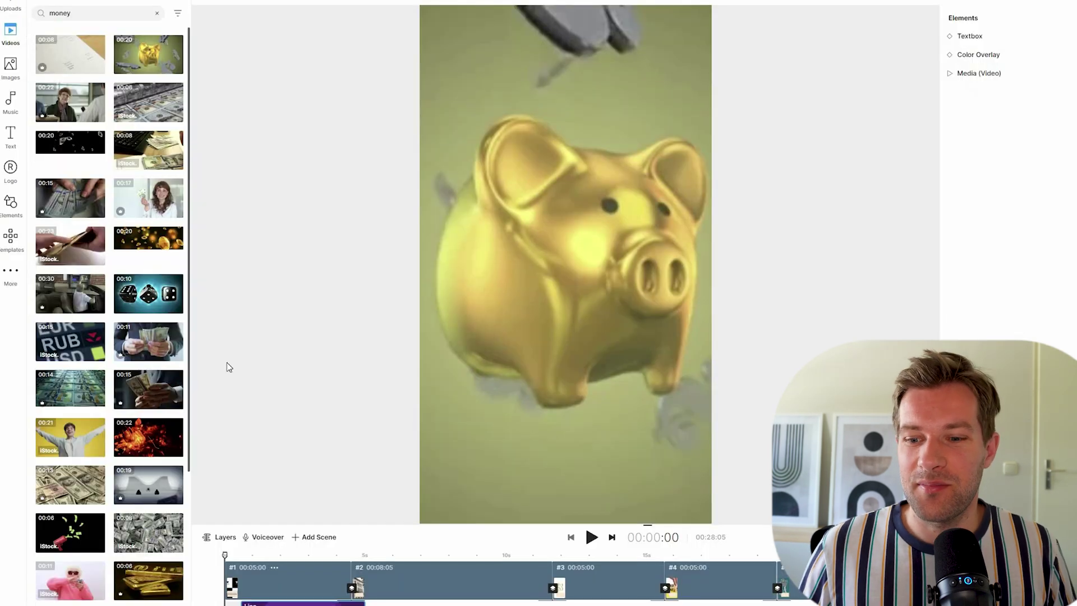
key(space)
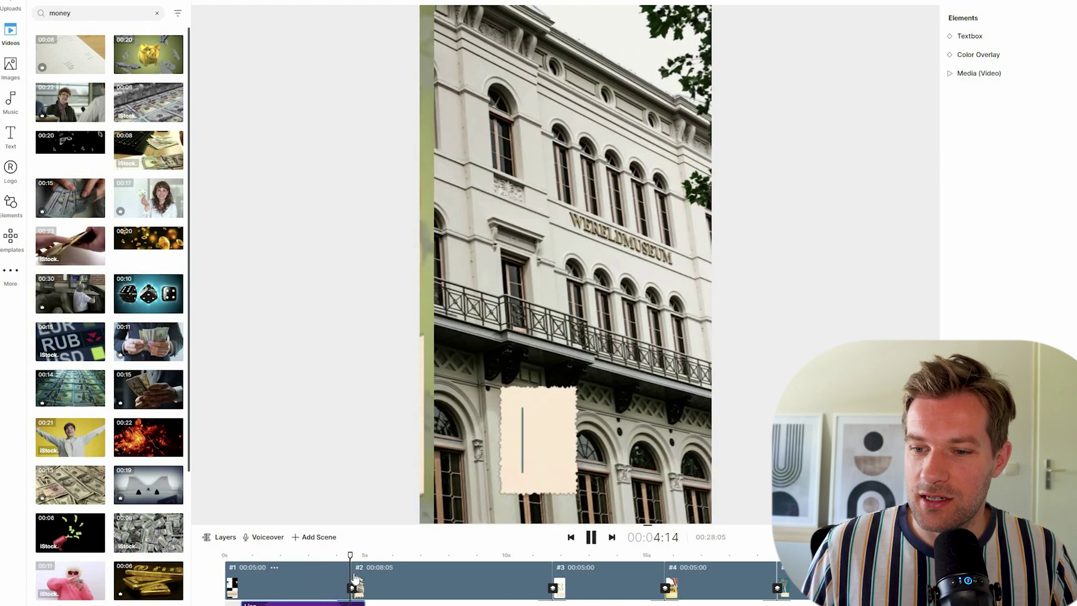
key(space)
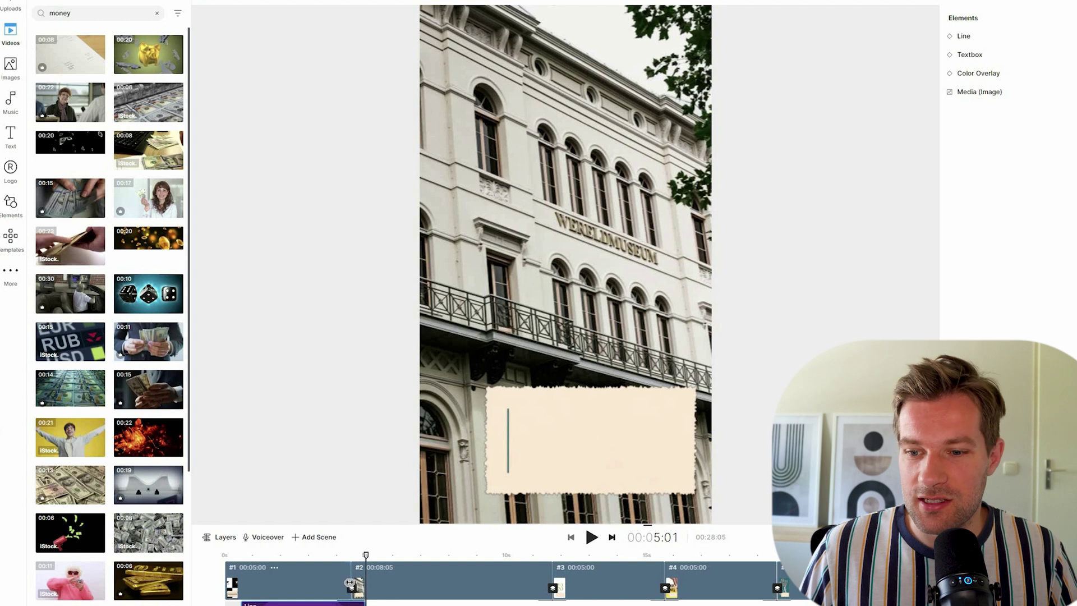
Step: Lengthen the first scene slightly and replay the preview to check the timing
drag(364, 585, 376, 585)
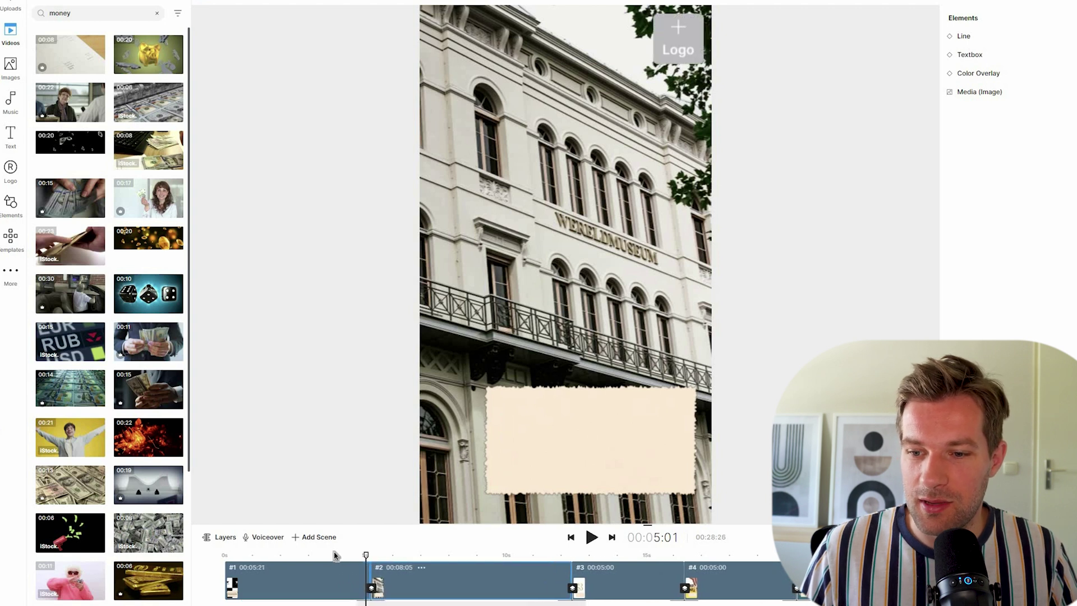
click(340, 557)
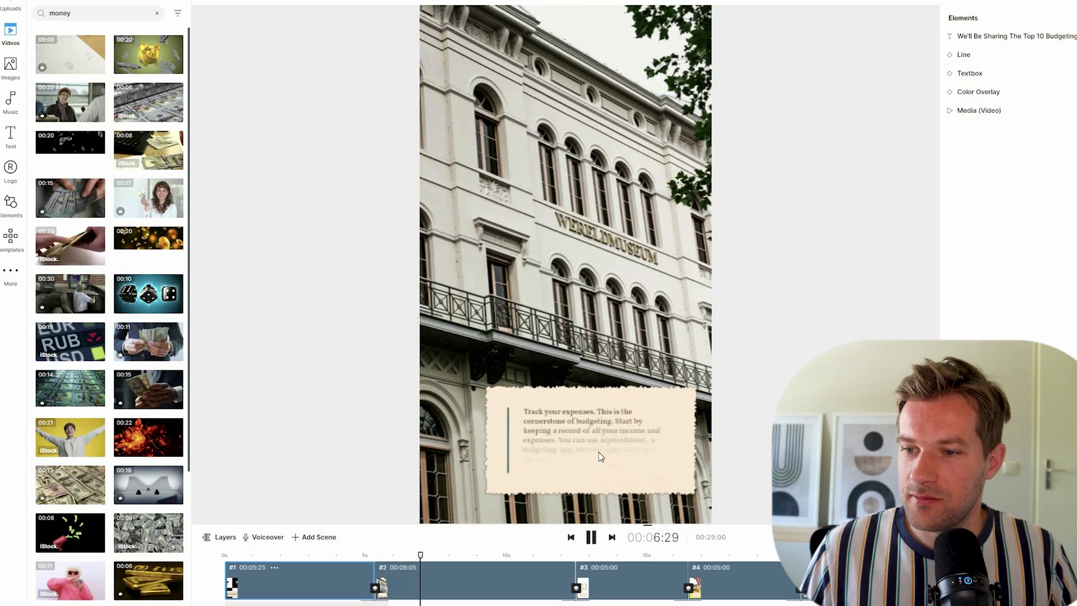
key(space)
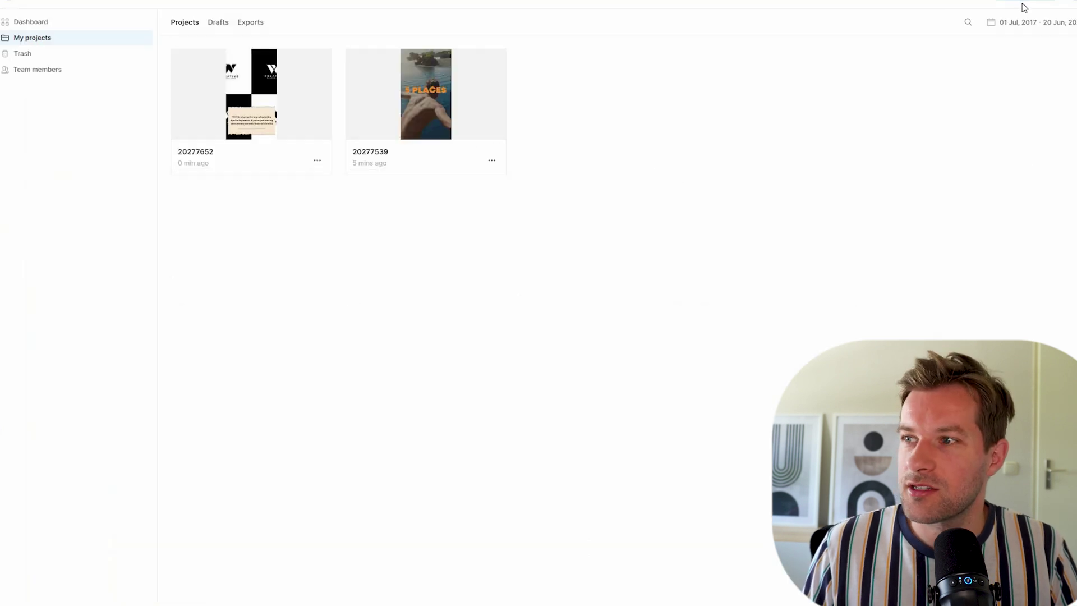
Step: Create an AI text-to-video budgeting project, preview it full-screen, and open scene #2
click(1012, 39)
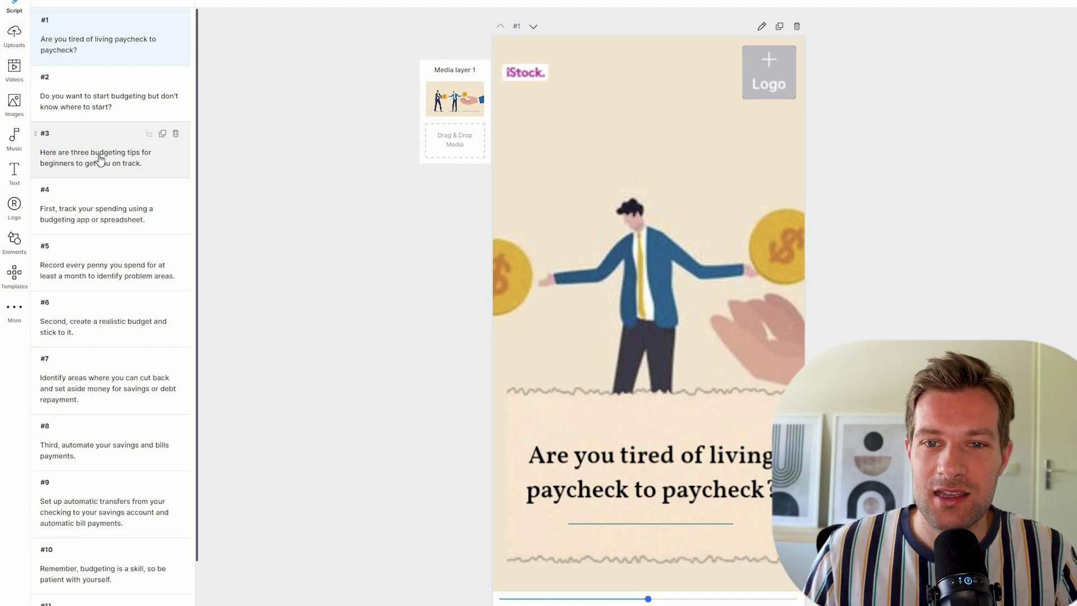
scroll(103, 375, down, 2)
scroll(114, 136, down, 1)
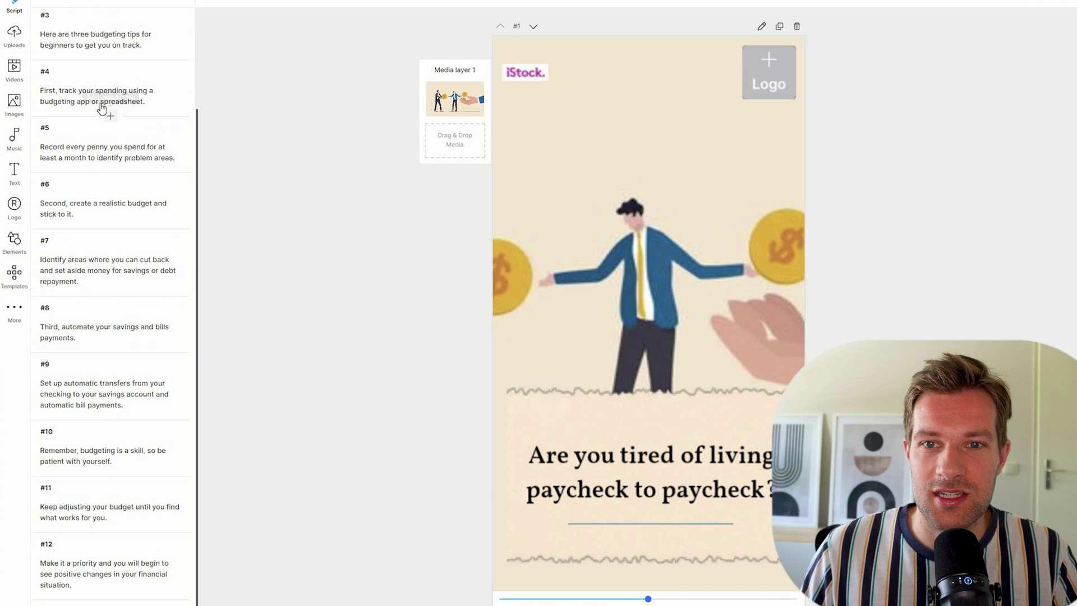
scroll(105, 117, up, 2)
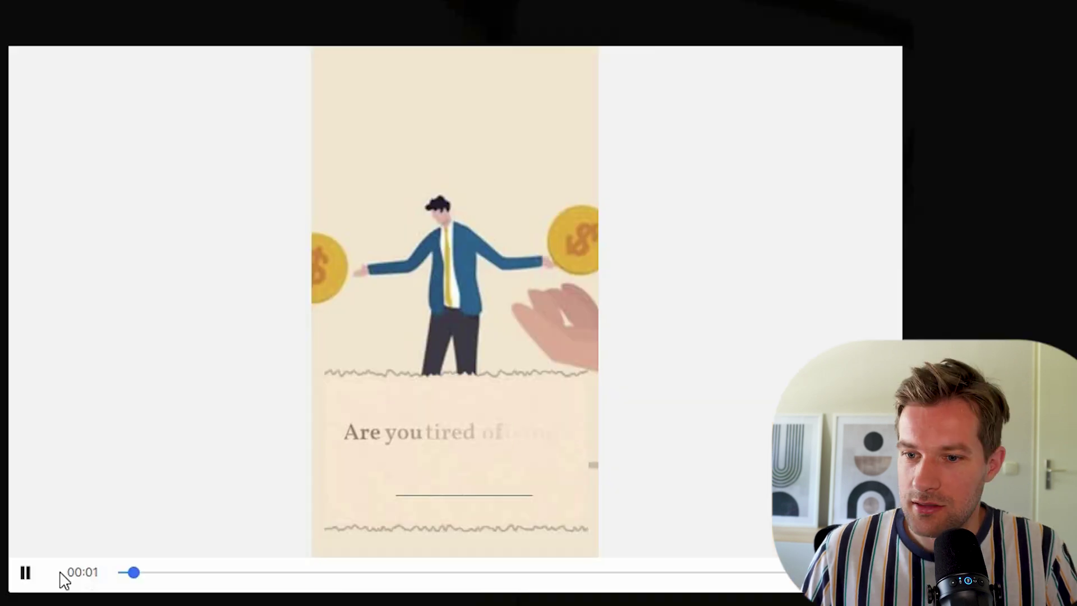
click(25, 572)
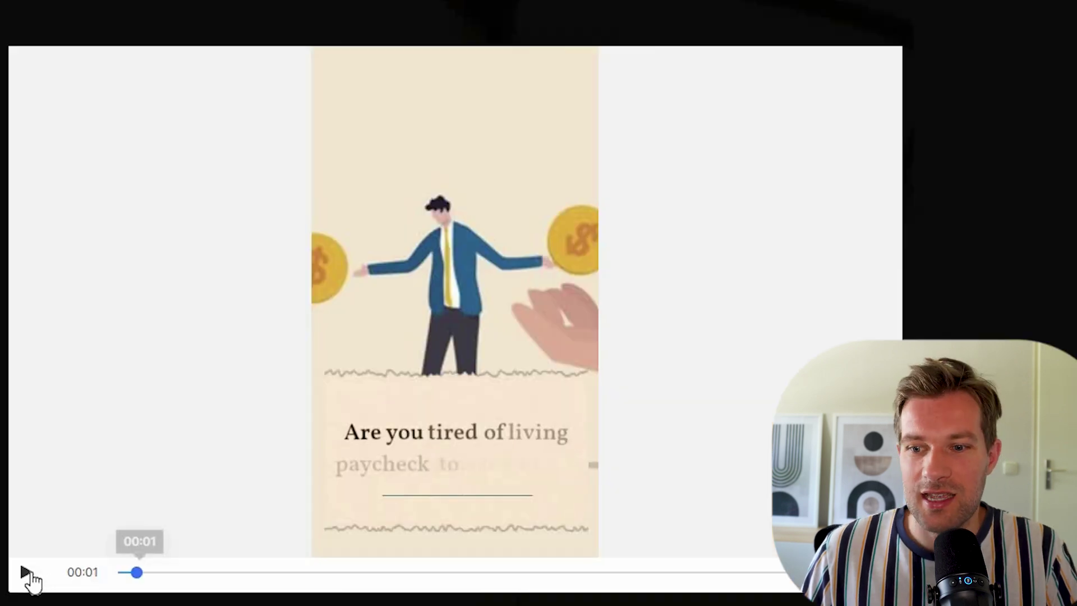
key(space)
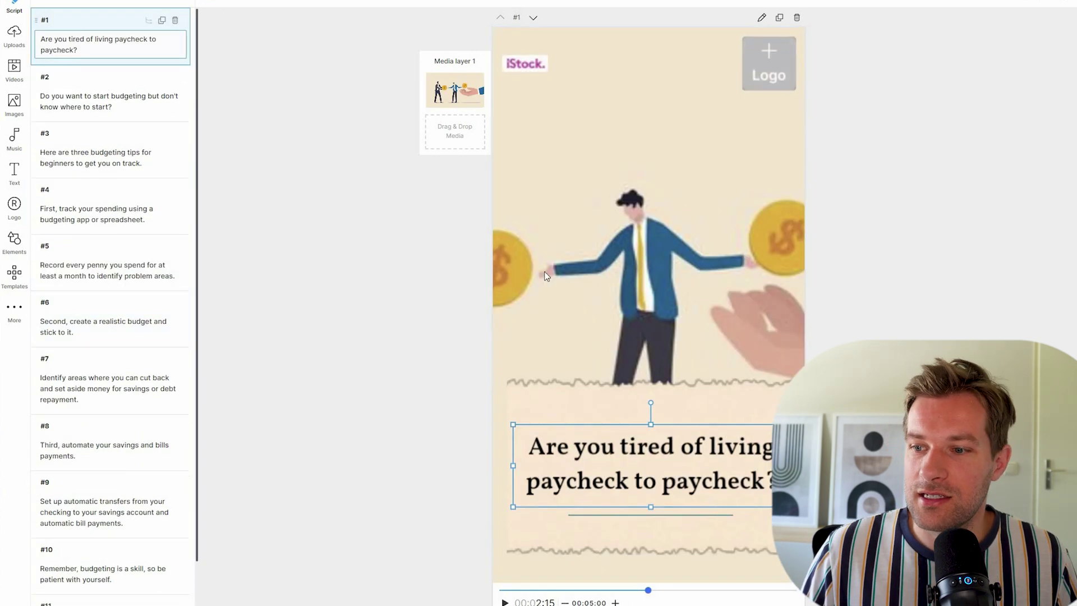
click(126, 78)
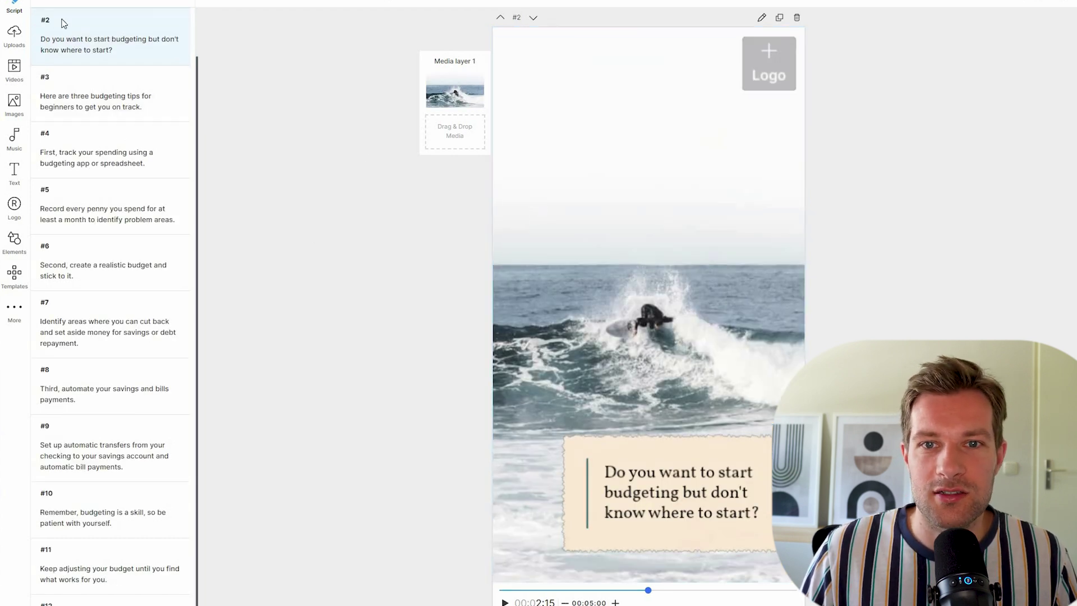
Step: Swap scene 2's surfer clip for a 'person money' stock clip trimmed to start near 3 seconds
click(13, 71)
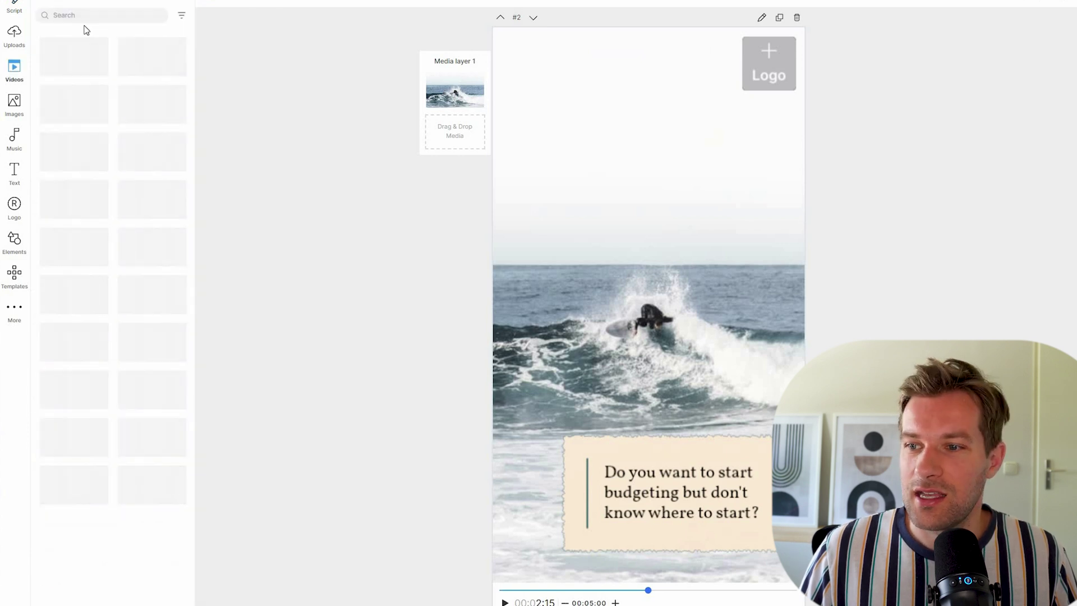
click(88, 15)
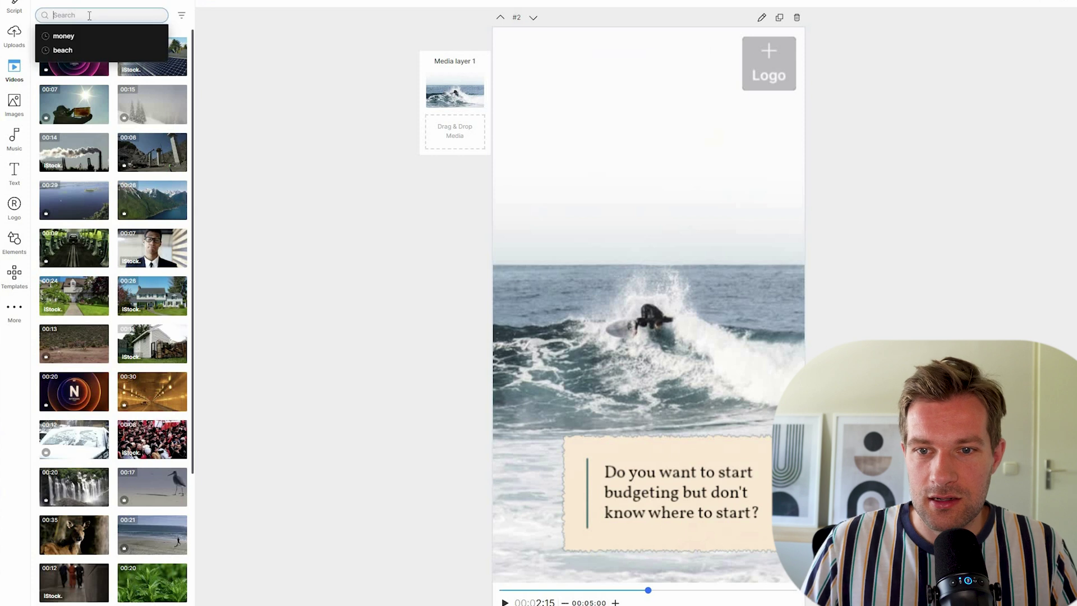
text(person money)
key(Return)
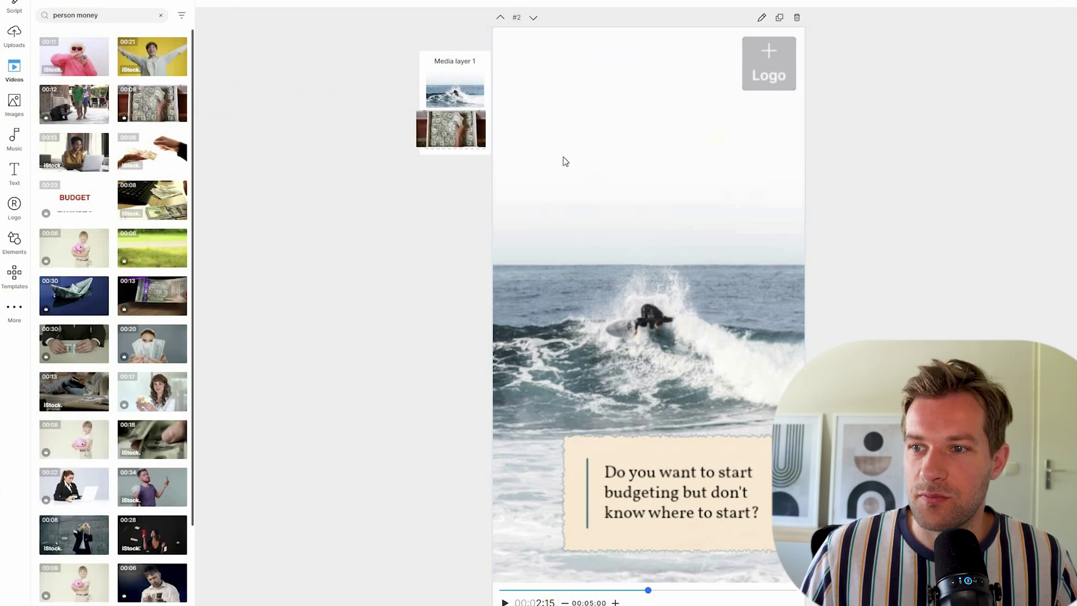
drag(284, 116, 634, 348)
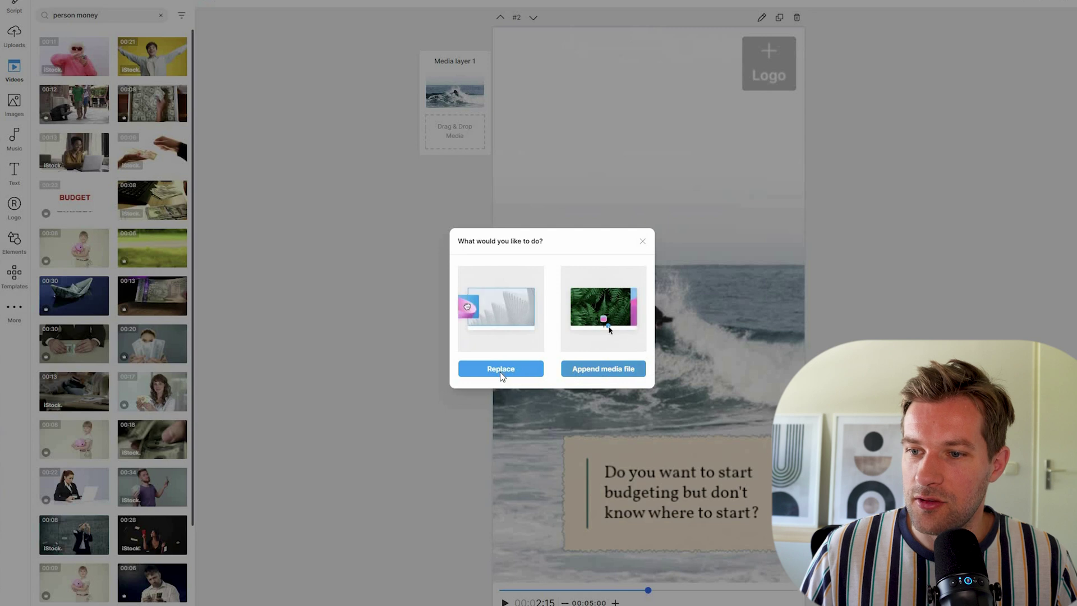
click(608, 330)
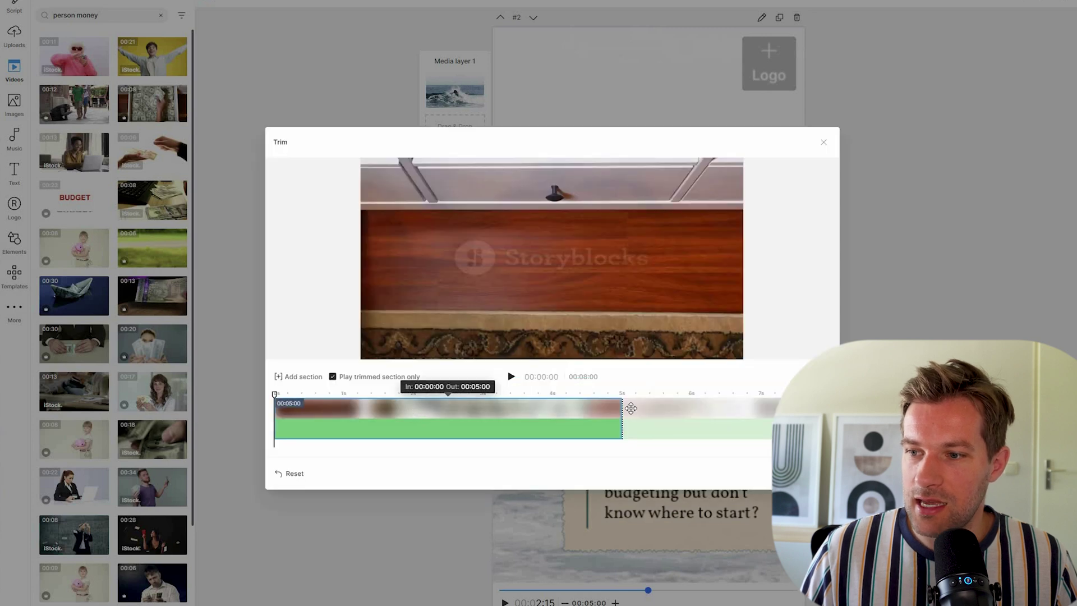
drag(417, 411, 491, 398)
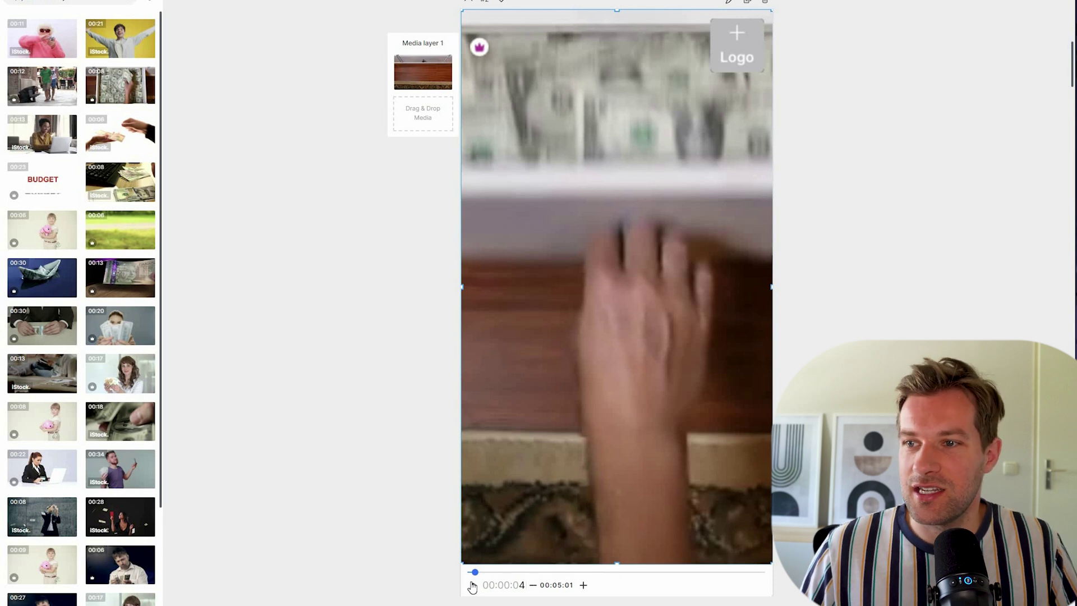
Step: Play the updated second scene, then move on to scene three
click(473, 585)
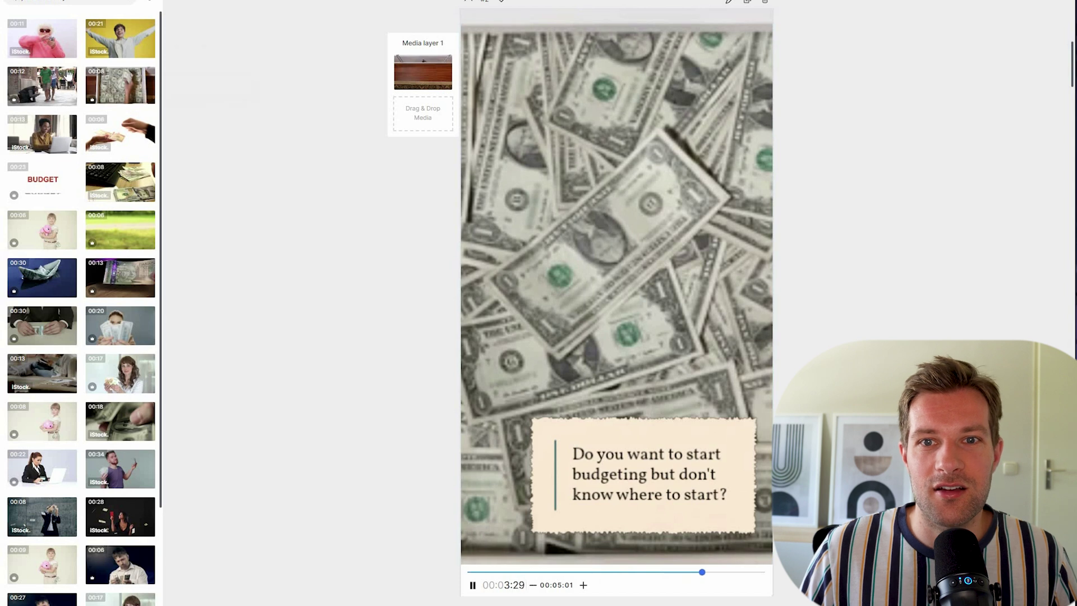
click(75, 7)
click(116, 99)
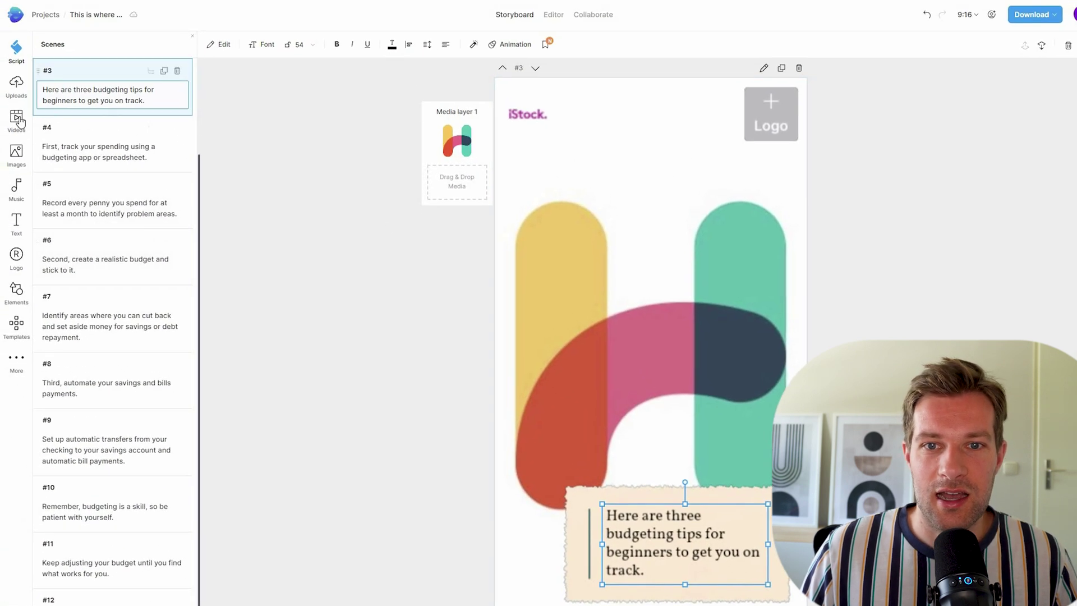
Step: Replace scene 3's logo background with the spreadsheet clip from a 'budgeting' stock search
click(84, 67)
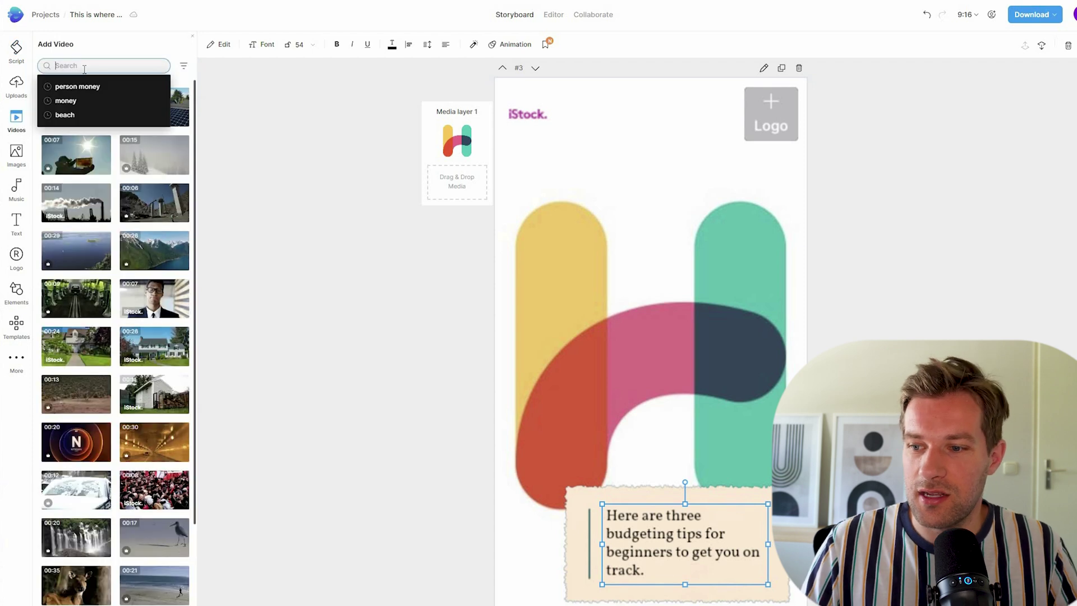
text(budgeting)
key(Return)
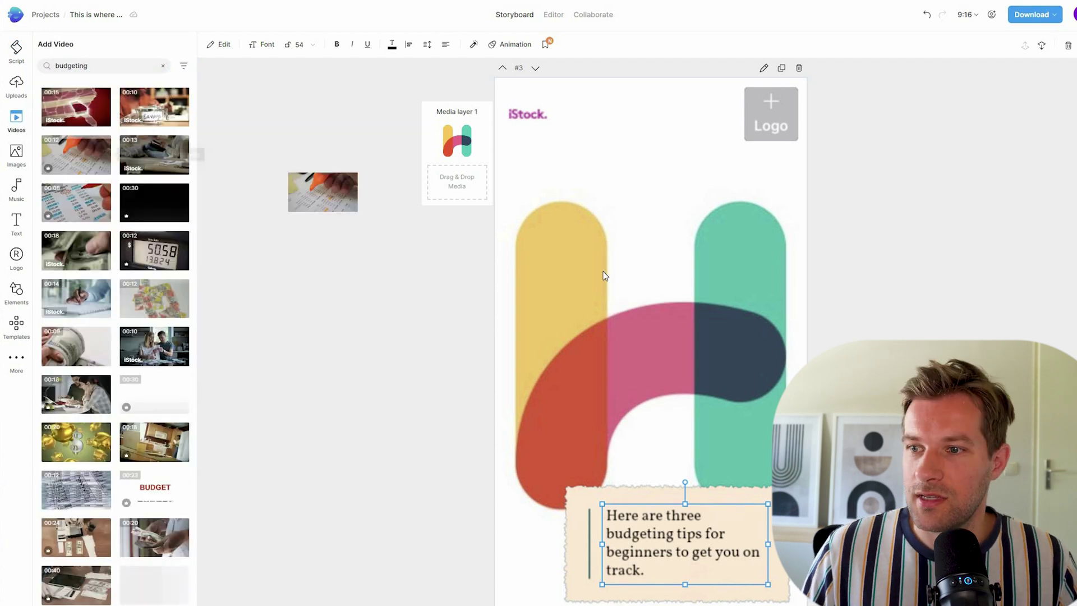
drag(154, 155, 517, 426)
click(594, 378)
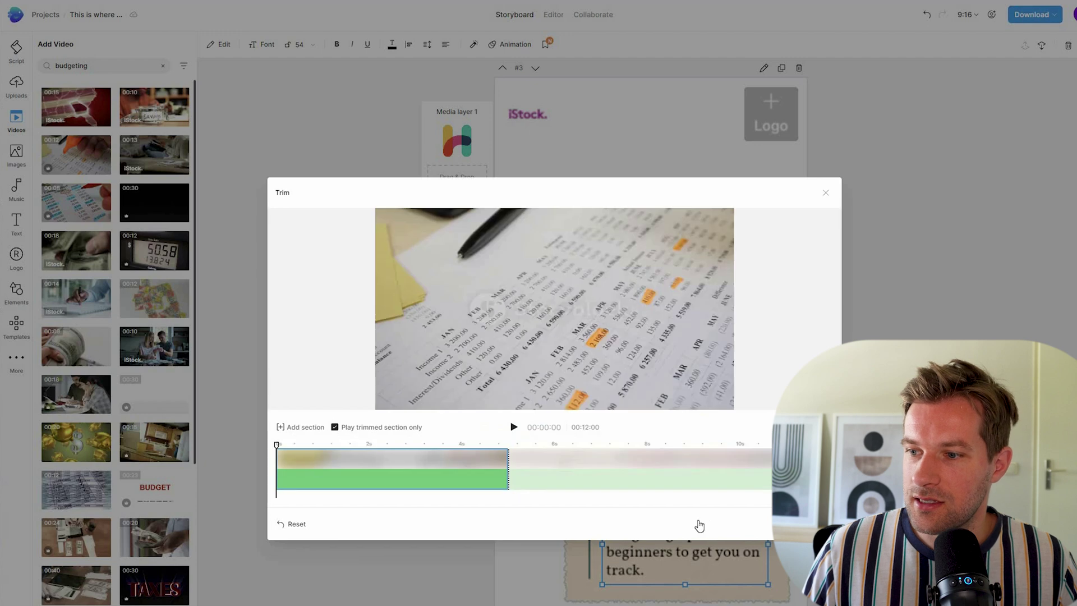
key(Escape)
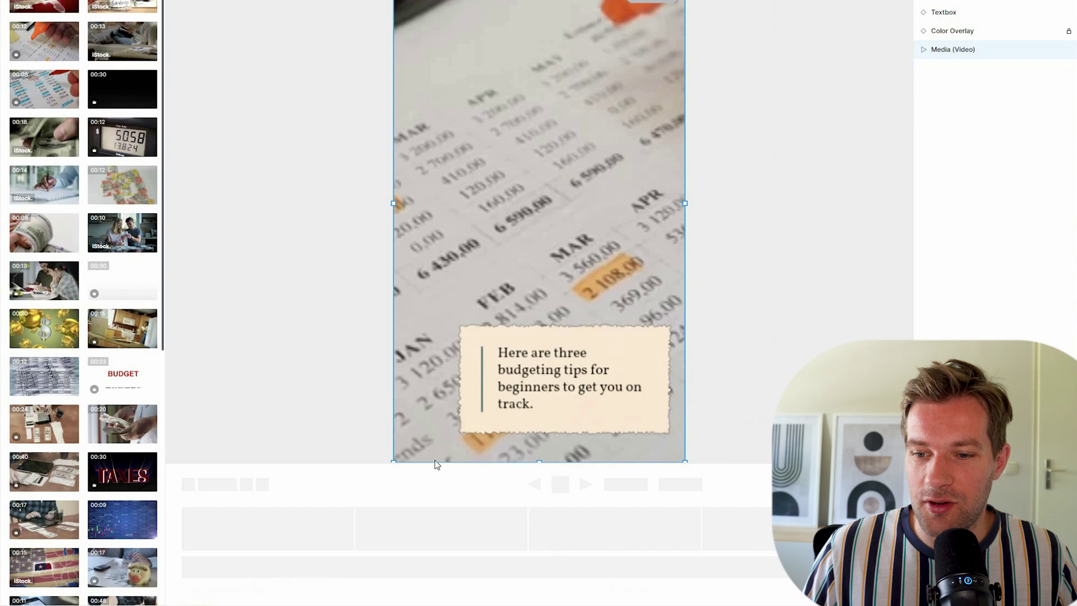
click(241, 475)
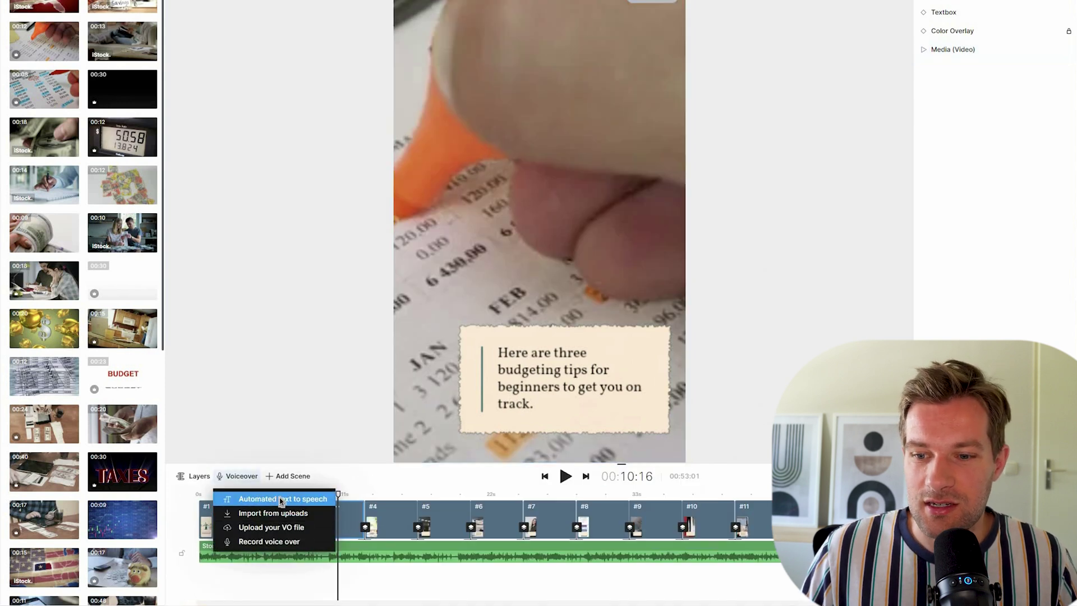
Step: Generate US English text-to-speech narration in the Madison voice and add it to every scene
click(281, 501)
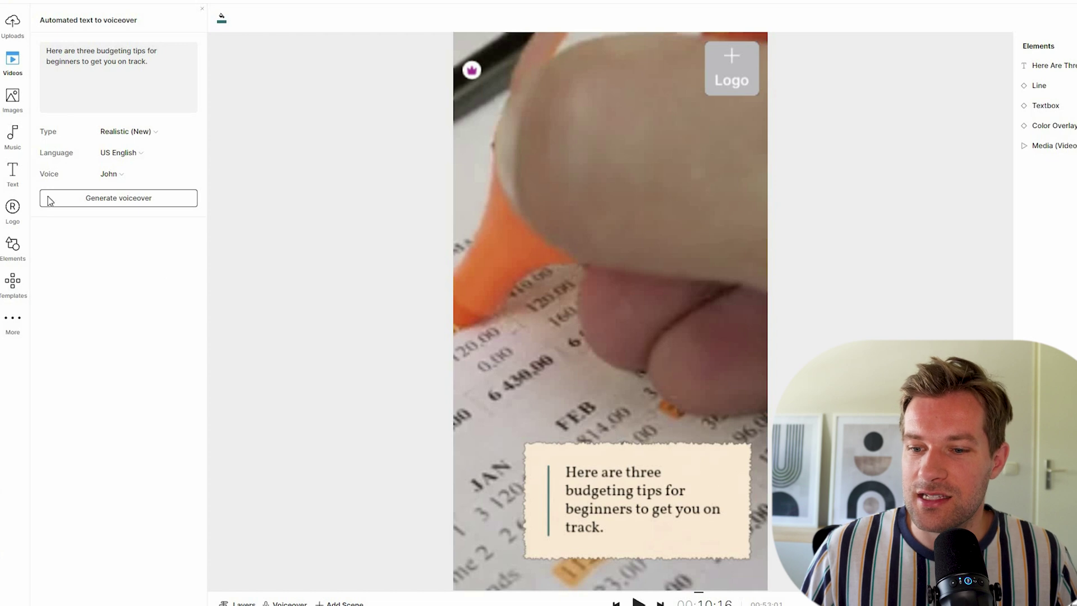
click(144, 151)
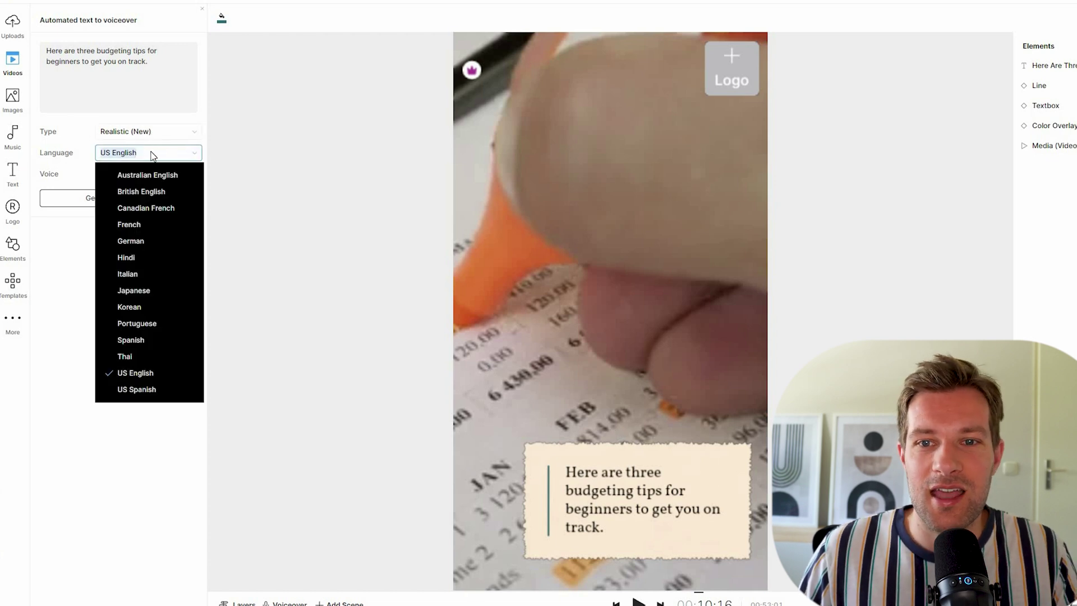
key(Escape)
click(129, 174)
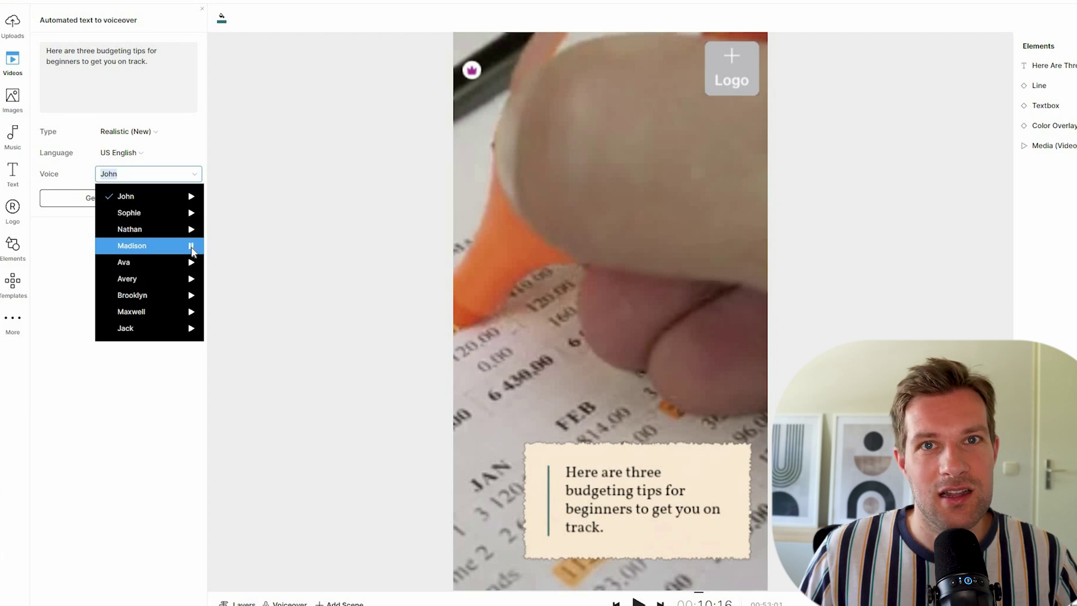
click(144, 196)
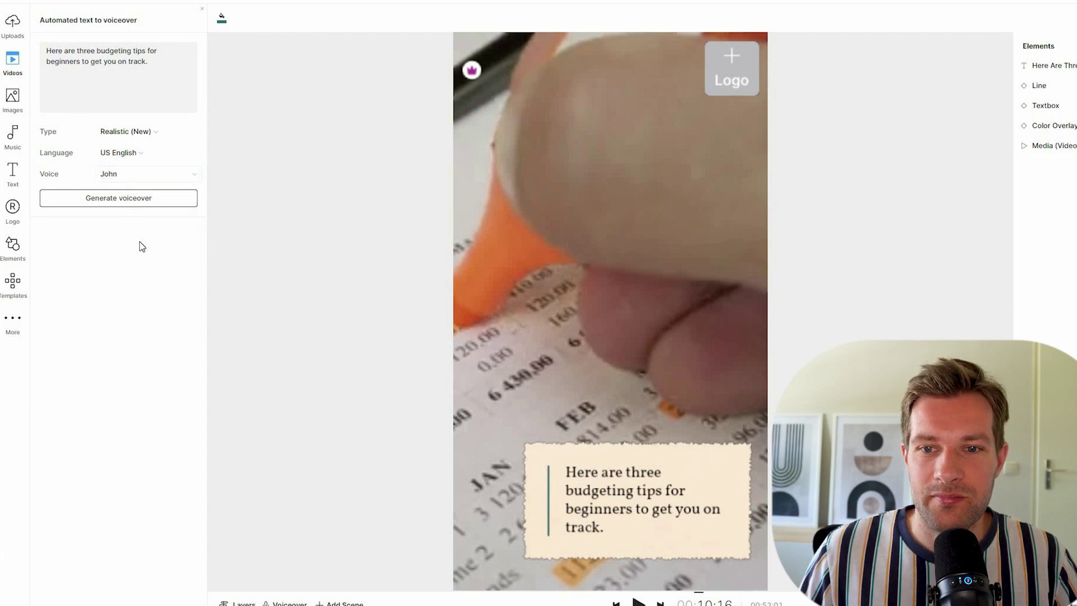
click(126, 173)
click(131, 245)
click(127, 202)
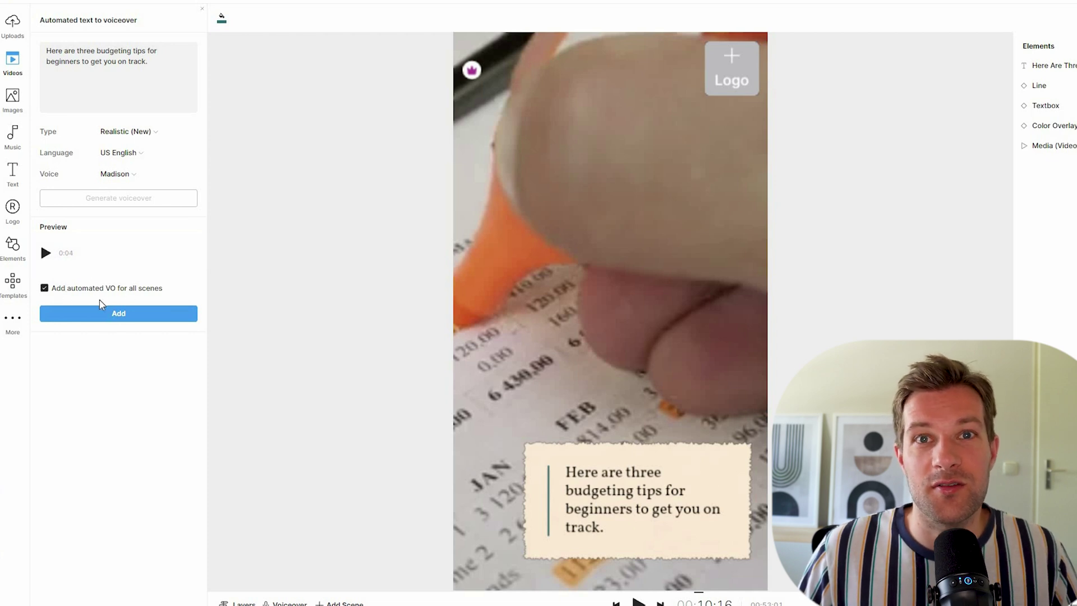
click(113, 315)
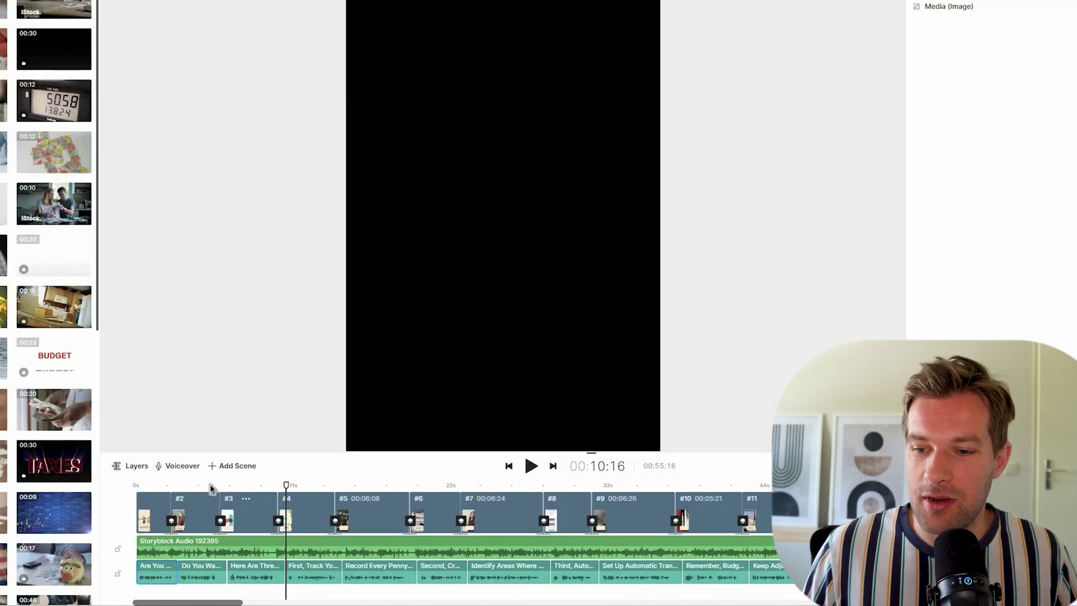
click(113, 485)
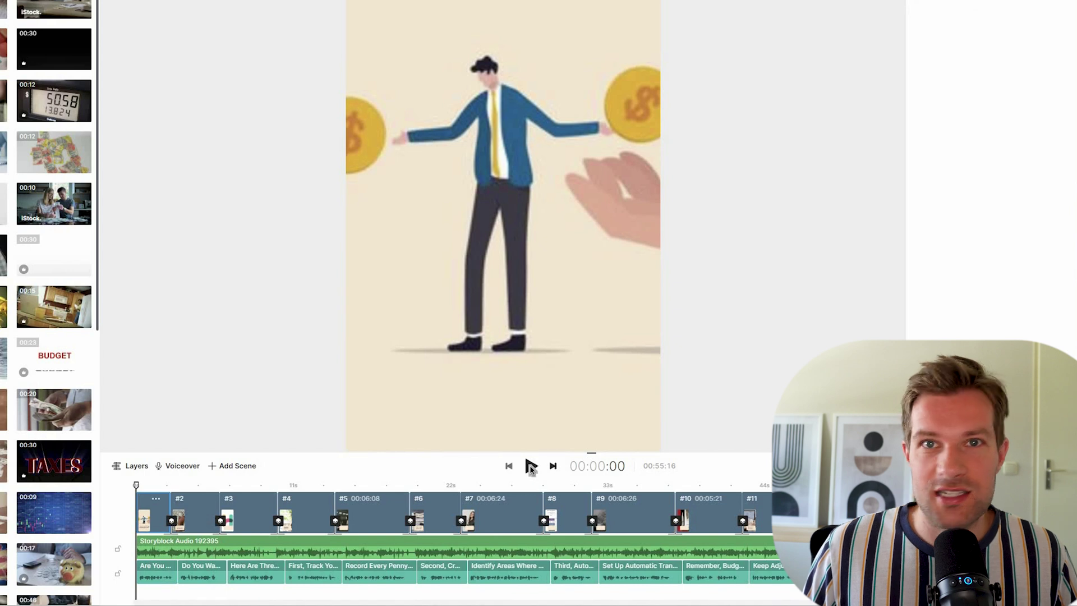
click(531, 468)
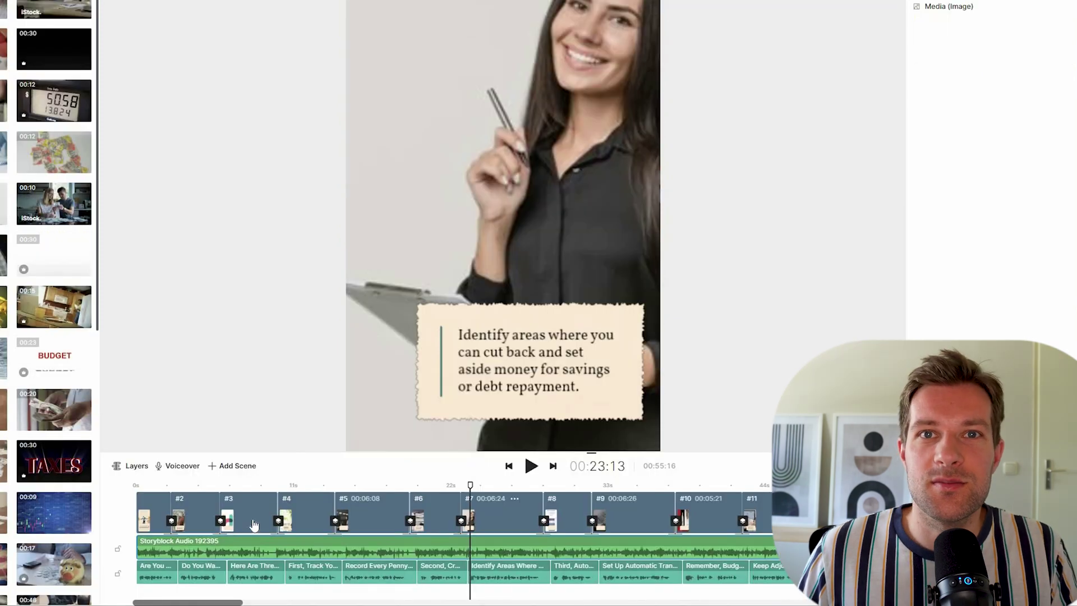
Step: Enable ducked volume on the background music and open export with 1080p quality
right_click(315, 543)
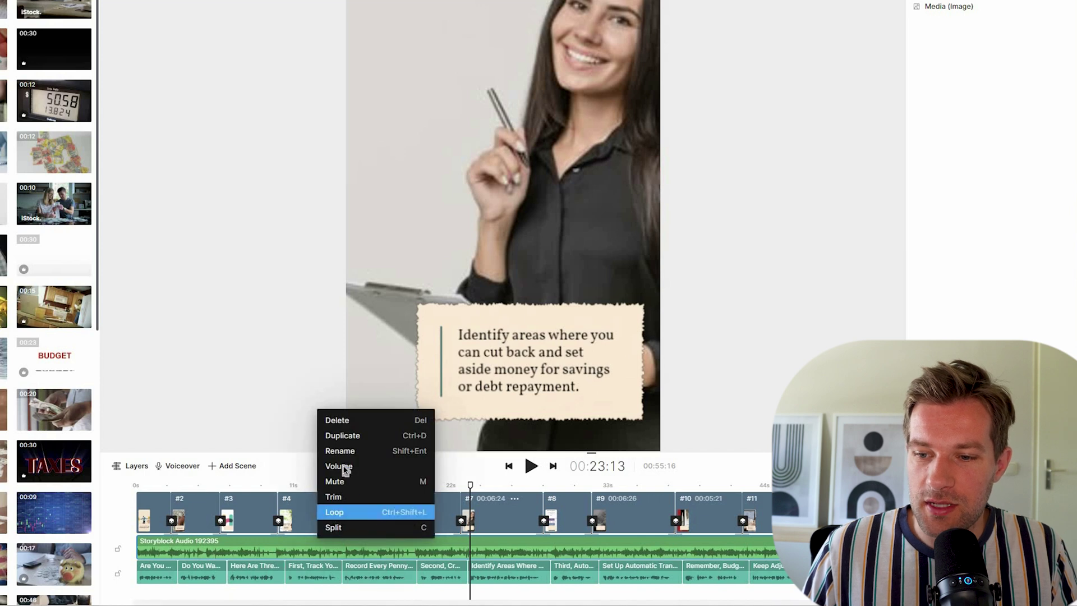
click(344, 468)
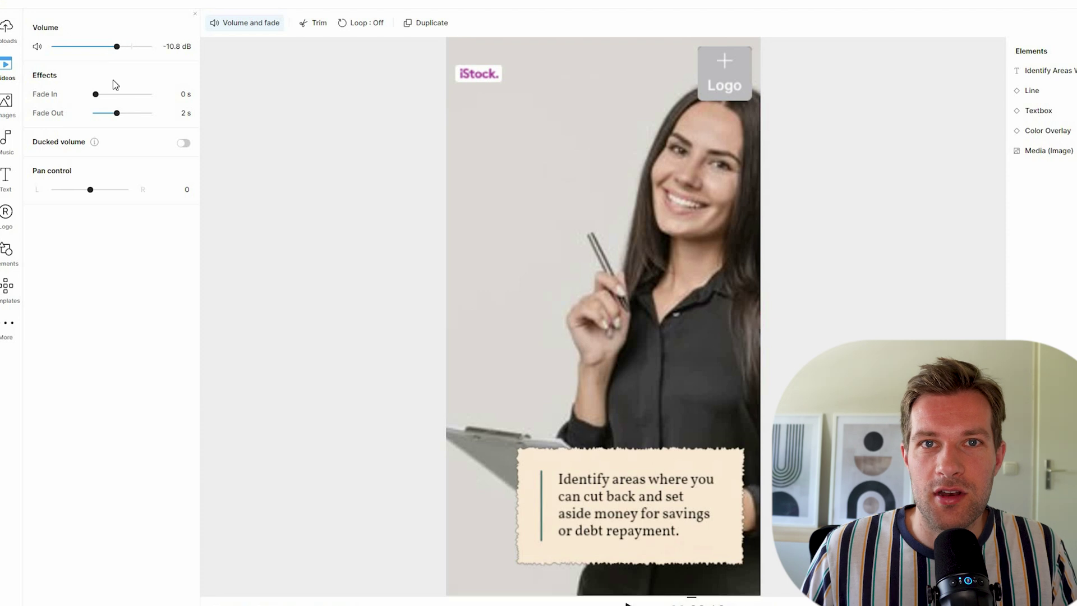
click(183, 146)
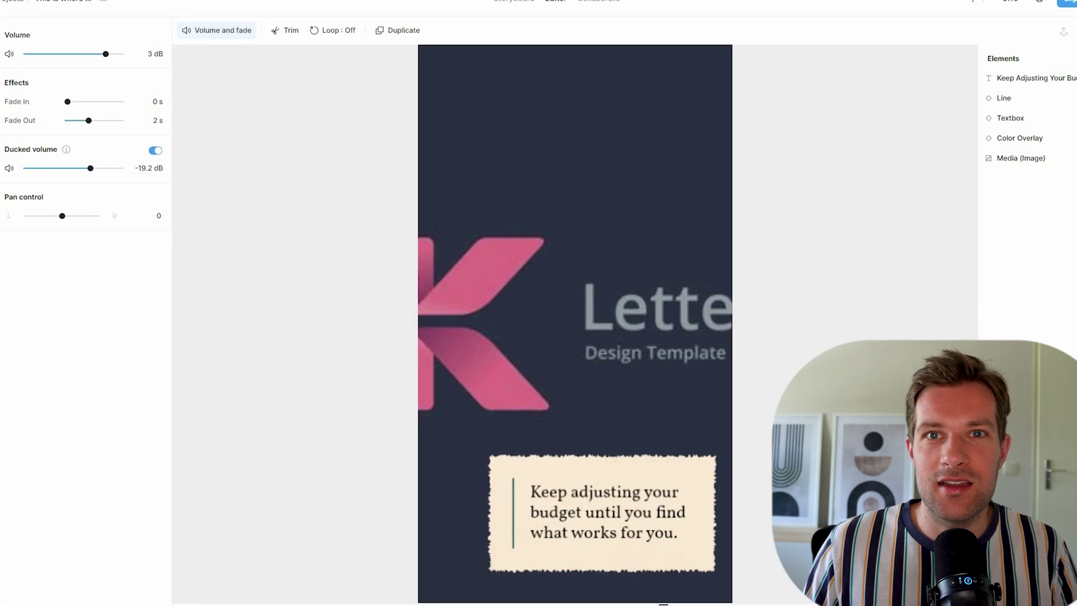
click(1019, 17)
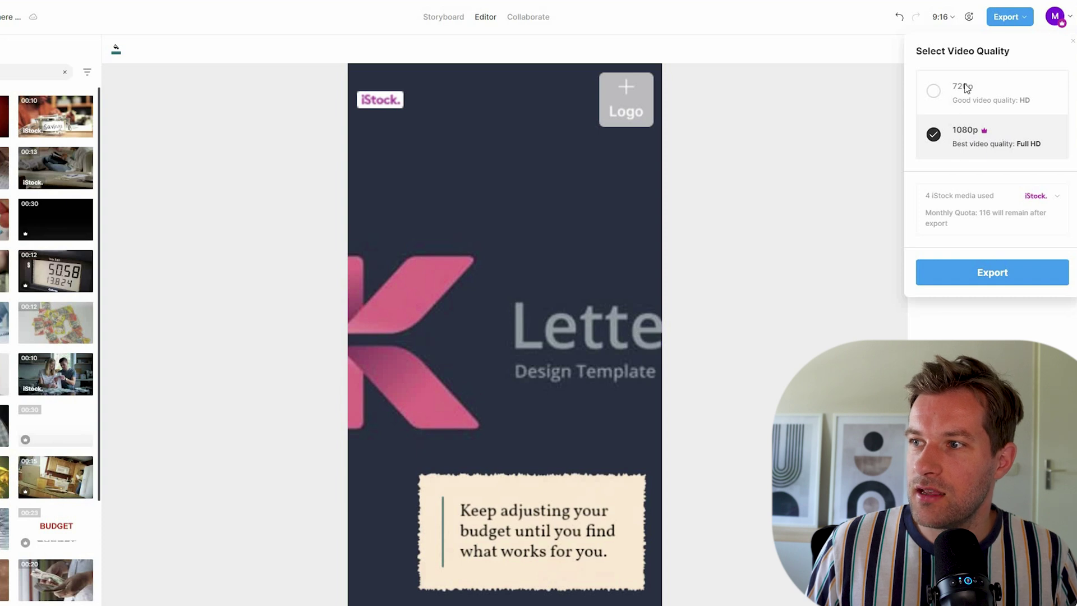
Step: Try exporting the video at 1080p, which opens the pricing plans page
click(995, 275)
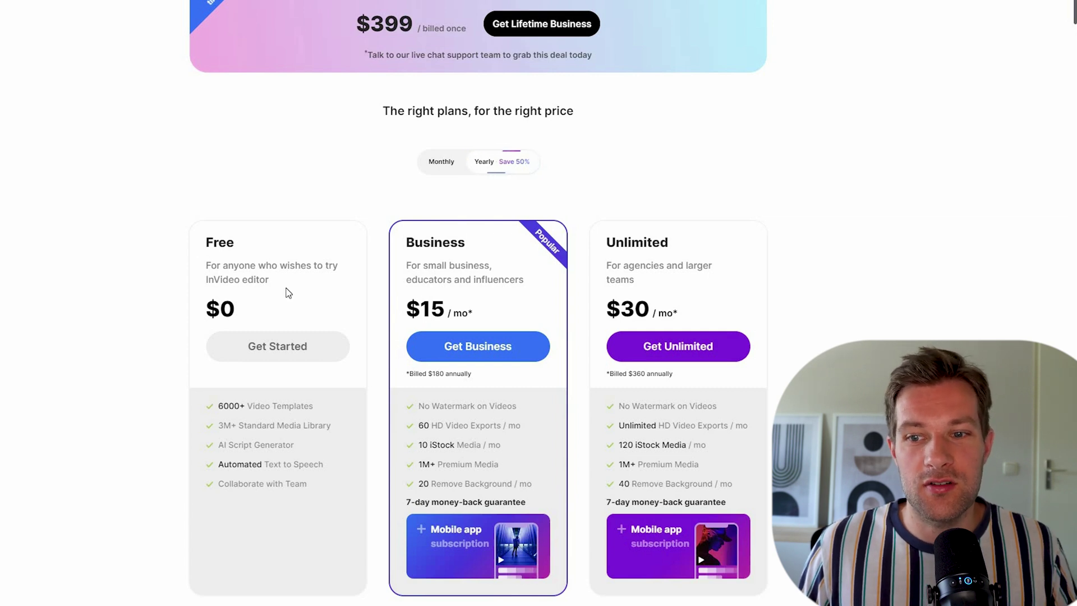
Step: Highlight the Free plan's title, description and $0 price on the pricing page
drag(283, 291, 272, 291)
click(228, 227)
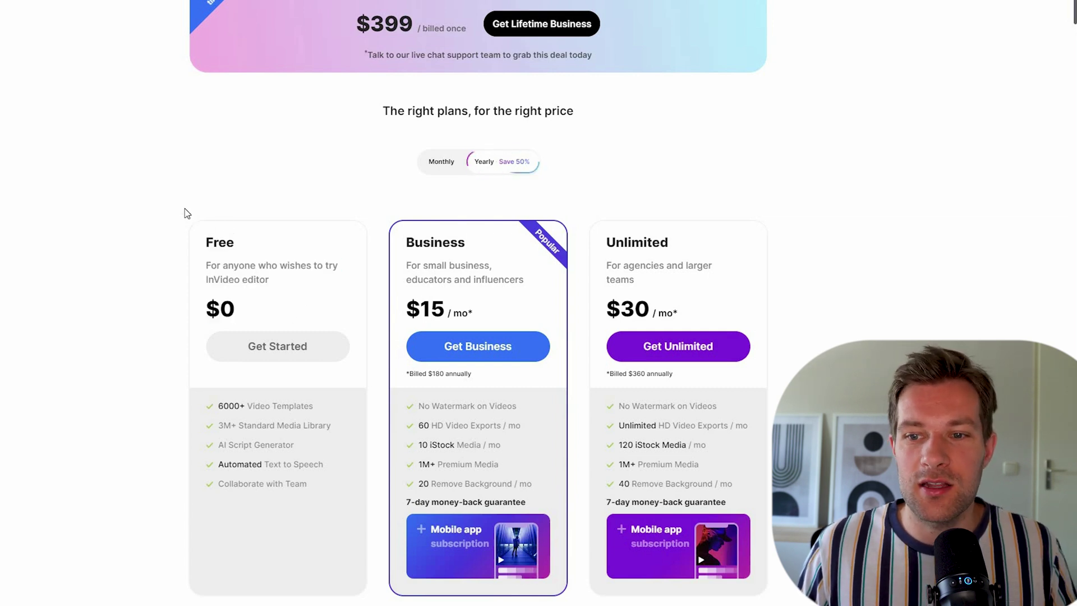
drag(185, 211, 198, 314)
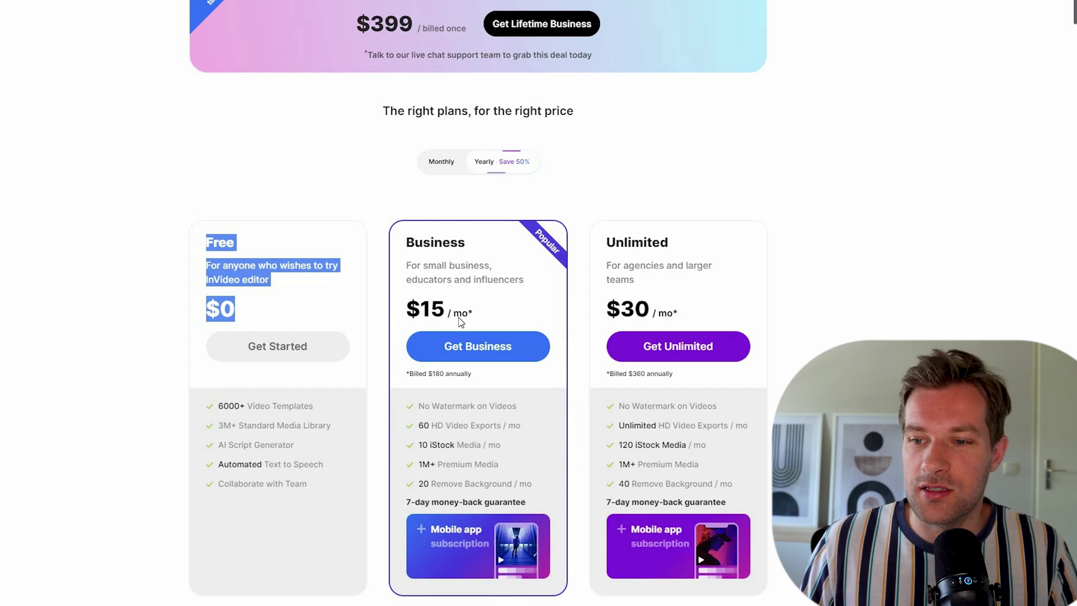
scroll(438, 231, down, 3)
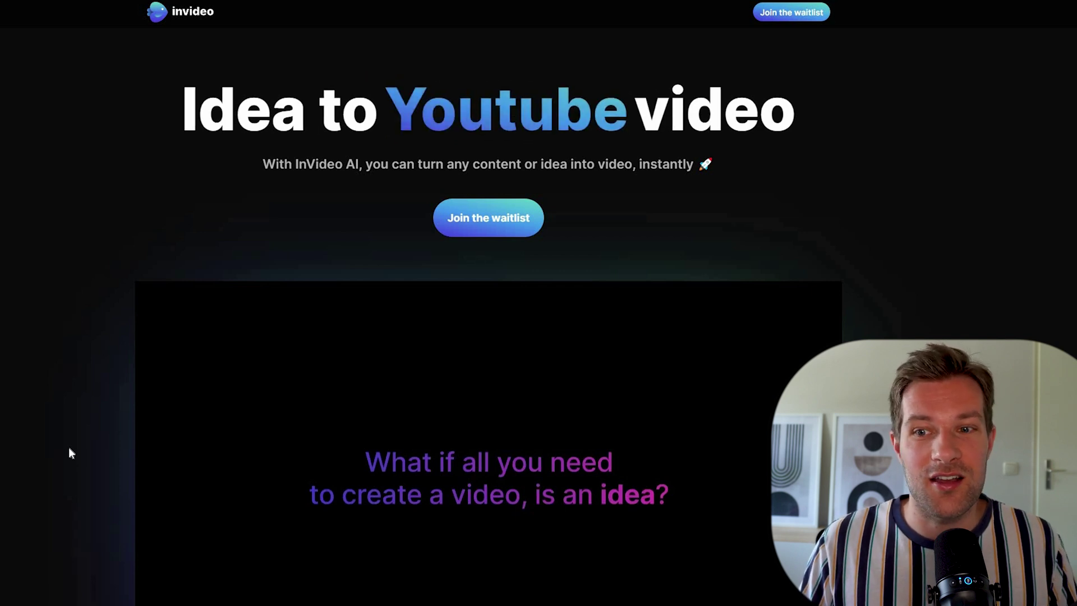
scroll(52, 433, down, 3)
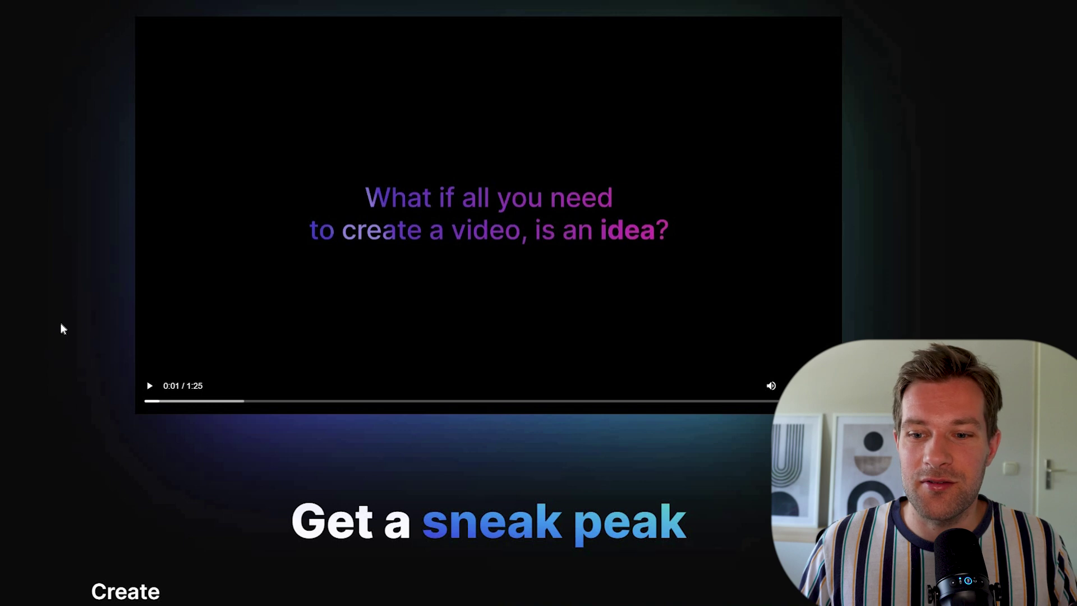
scroll(62, 328, down, 3)
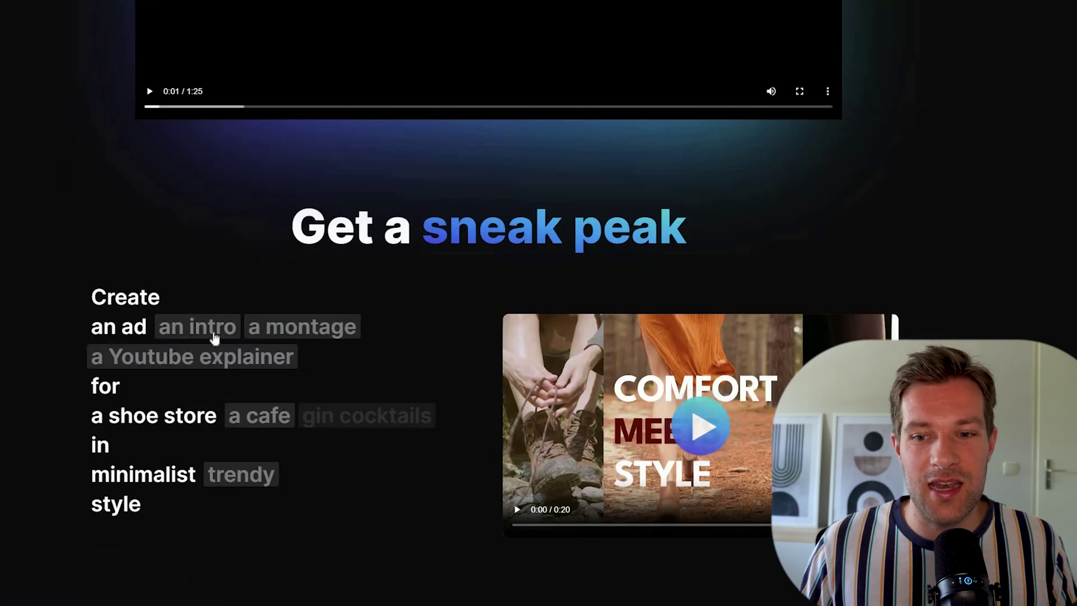